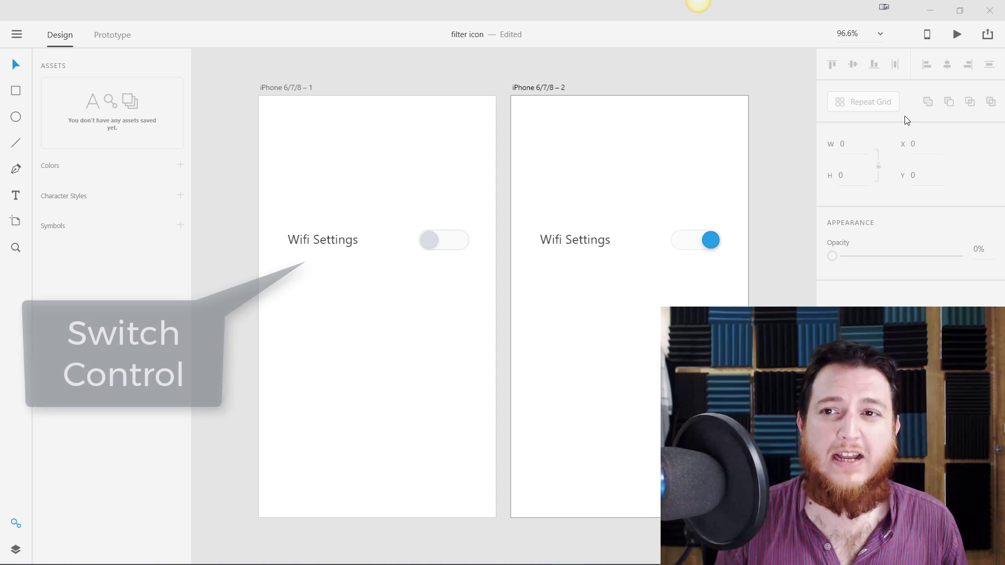
Step: Preview the design and toggle the Wifi Settings switch off and on several times
key("ctrl+Return")
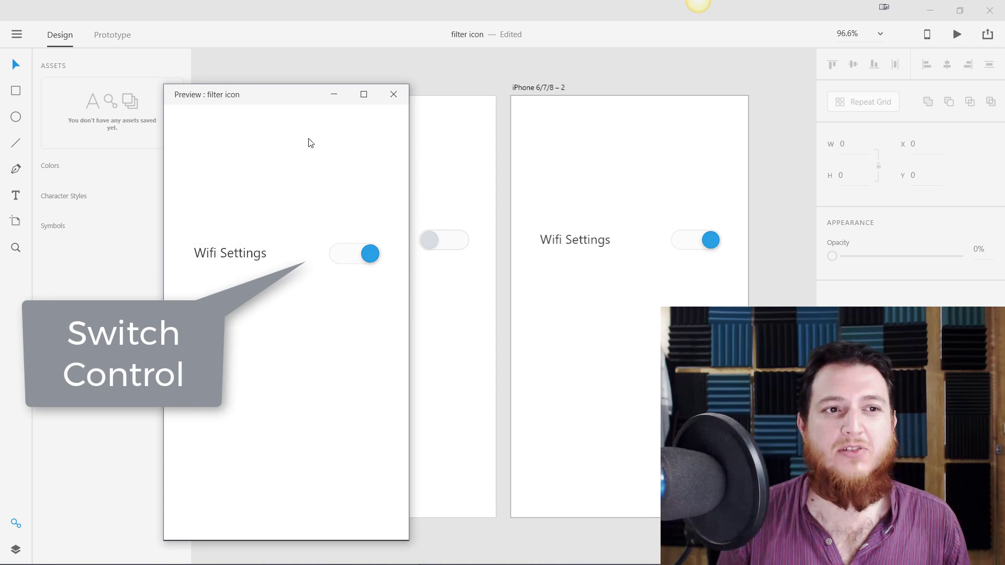
left_click_drag(292, 104, 310, 51)
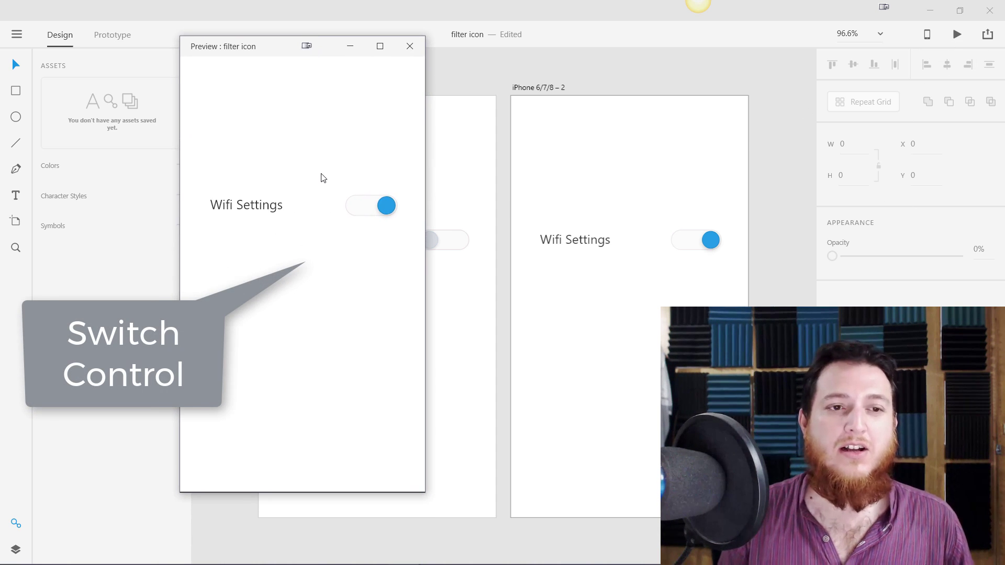
left_click(385, 206)
left_click(369, 210)
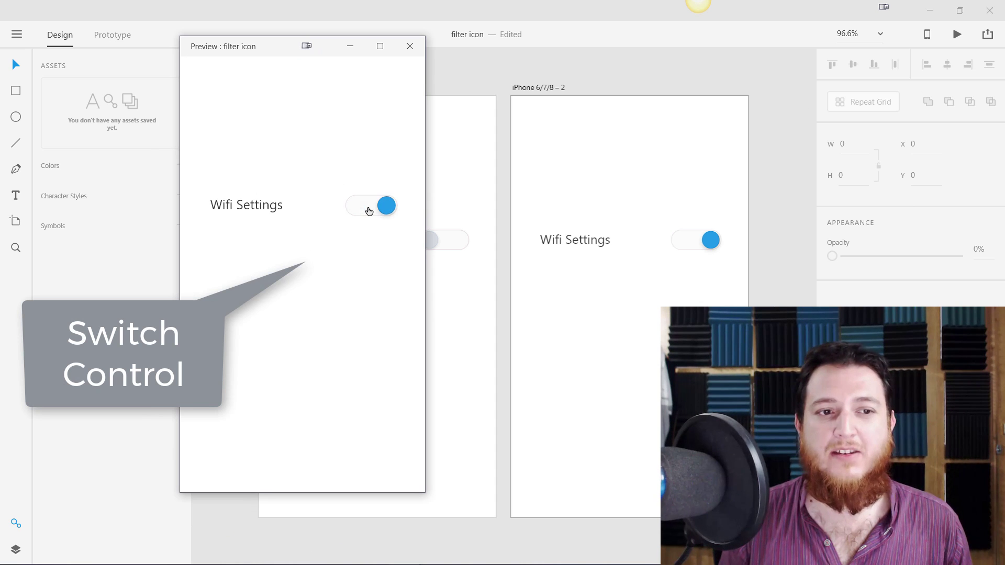
left_click(369, 210)
left_click(361, 210)
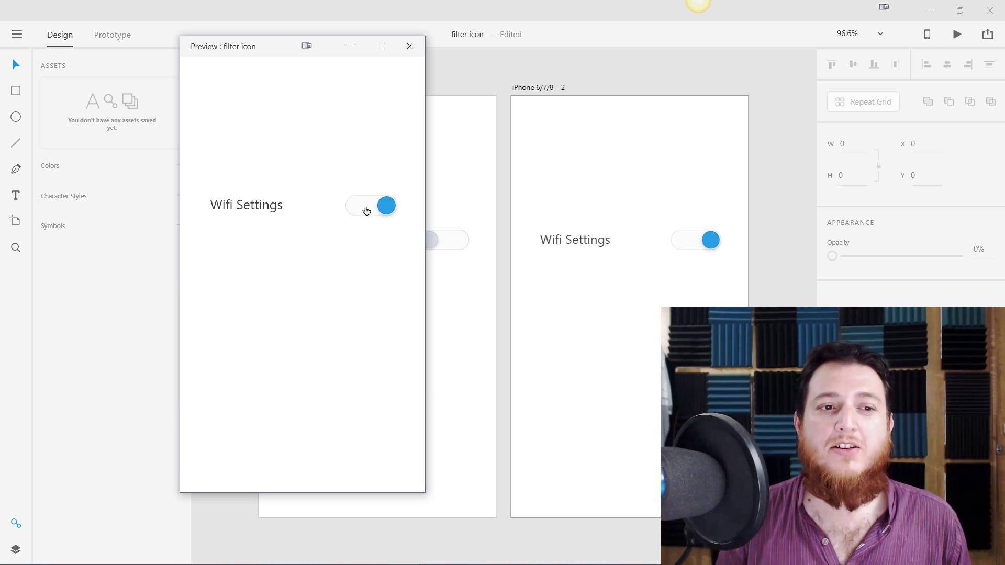
left_click(367, 211)
left_click(384, 209)
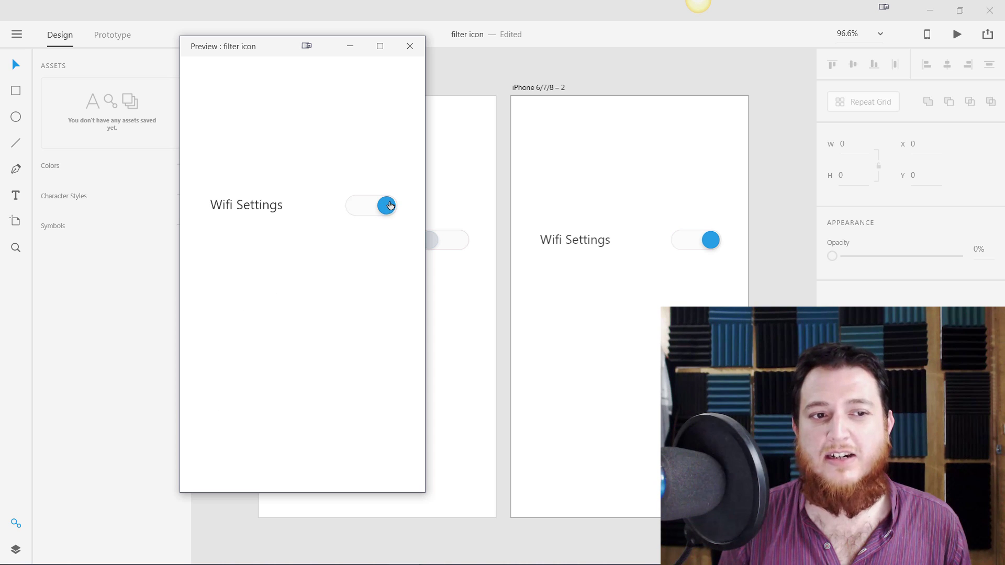
left_click(389, 205)
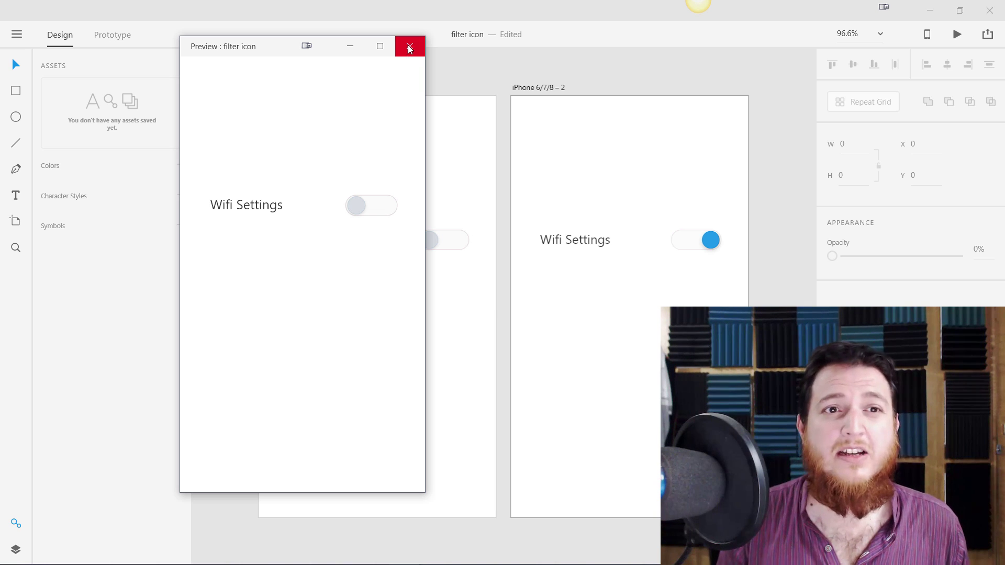
left_click(410, 50)
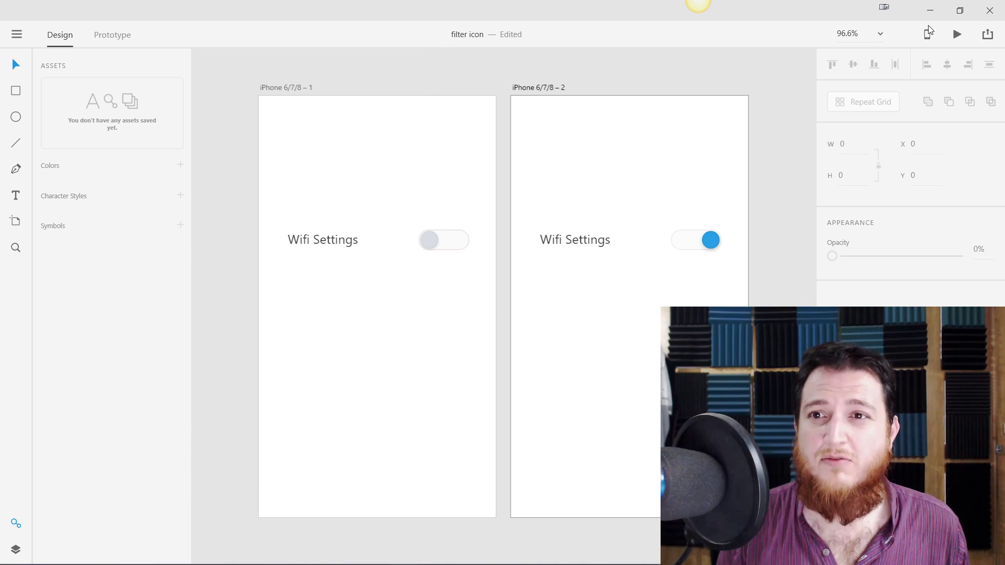
Step: Minimize XD and open xd switch ios.xd from File Explorer
left_click(930, 11)
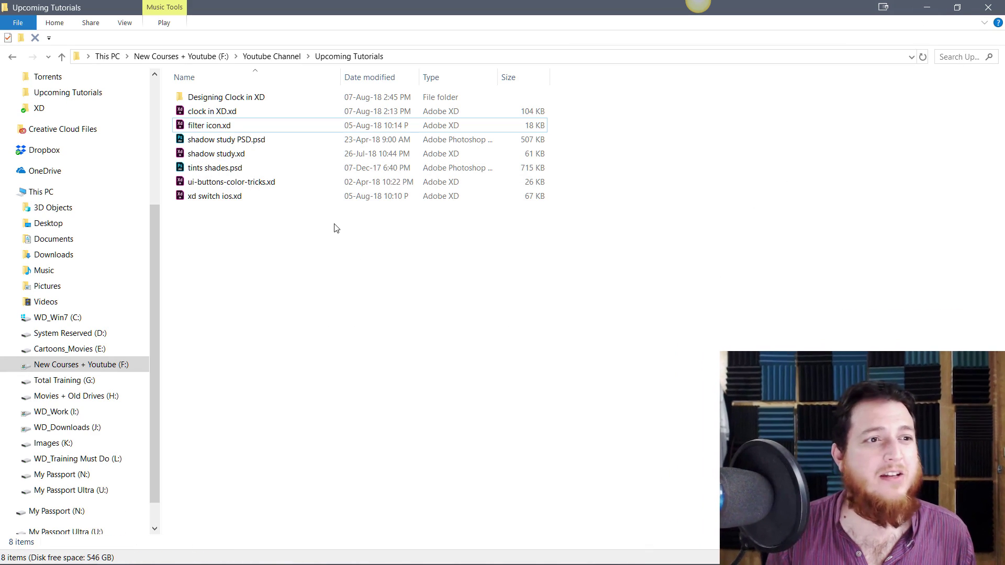
left_click(223, 197)
double_click(223, 196)
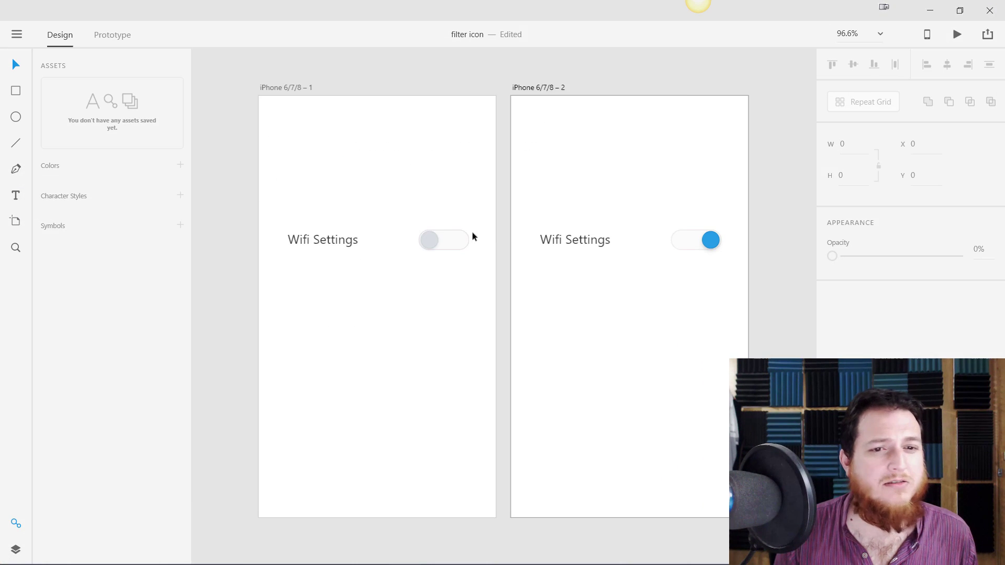
Step: Maximize the xd switch ios window and toggle Hide Controls on and off in a preview
left_click(644, 96)
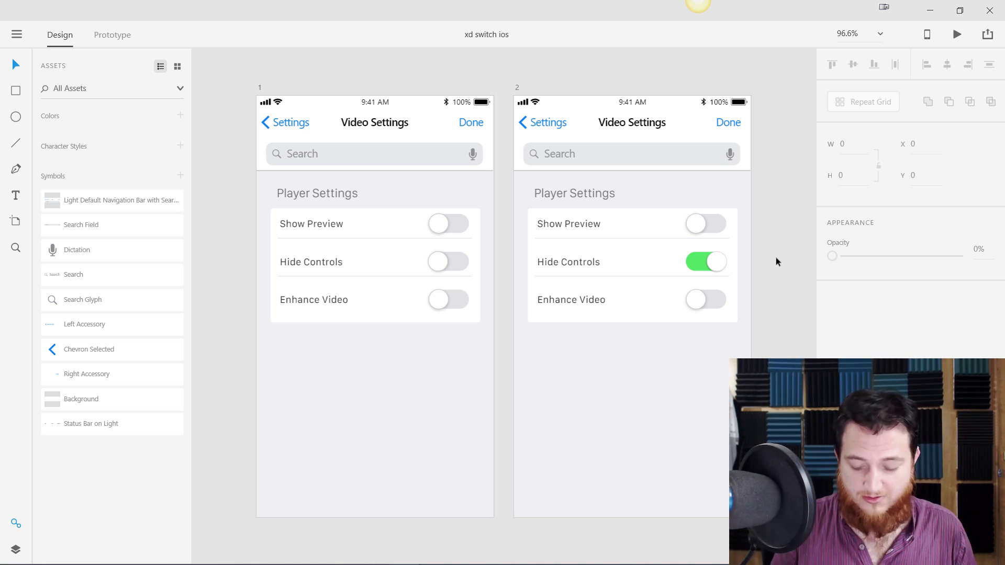
key("ctrl+Return")
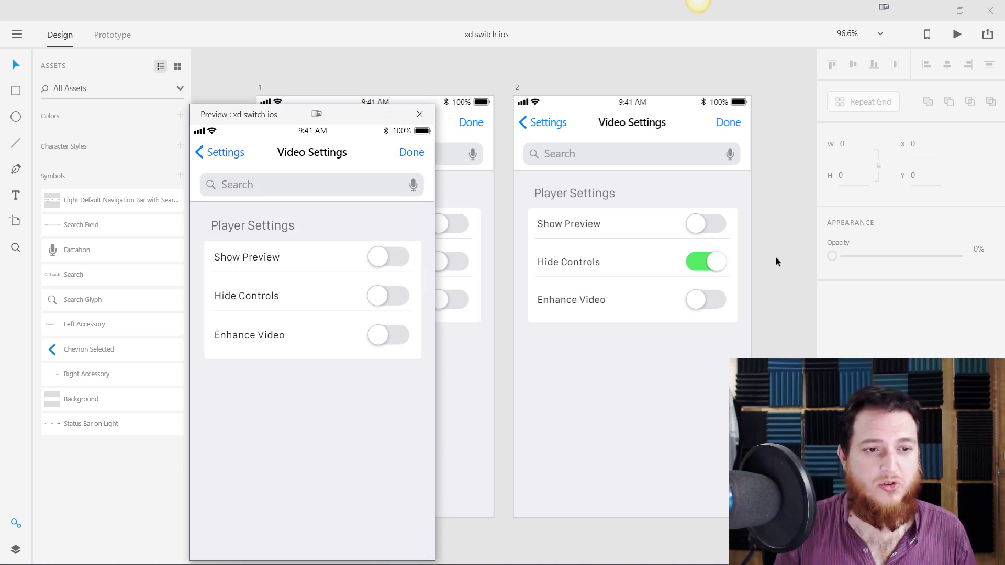
left_click(379, 298)
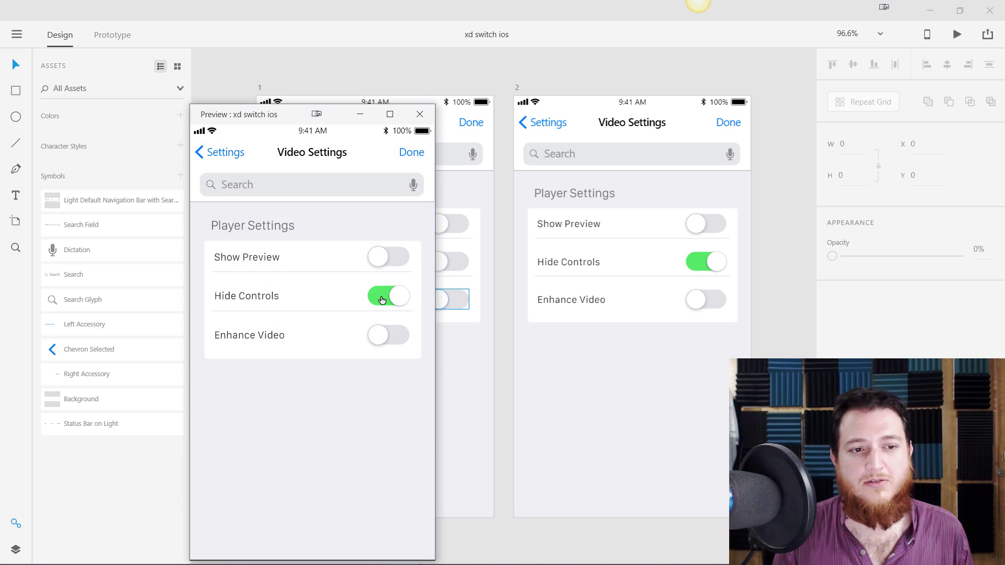
left_click(382, 300)
left_click(382, 299)
left_click(382, 299)
left_click(382, 299)
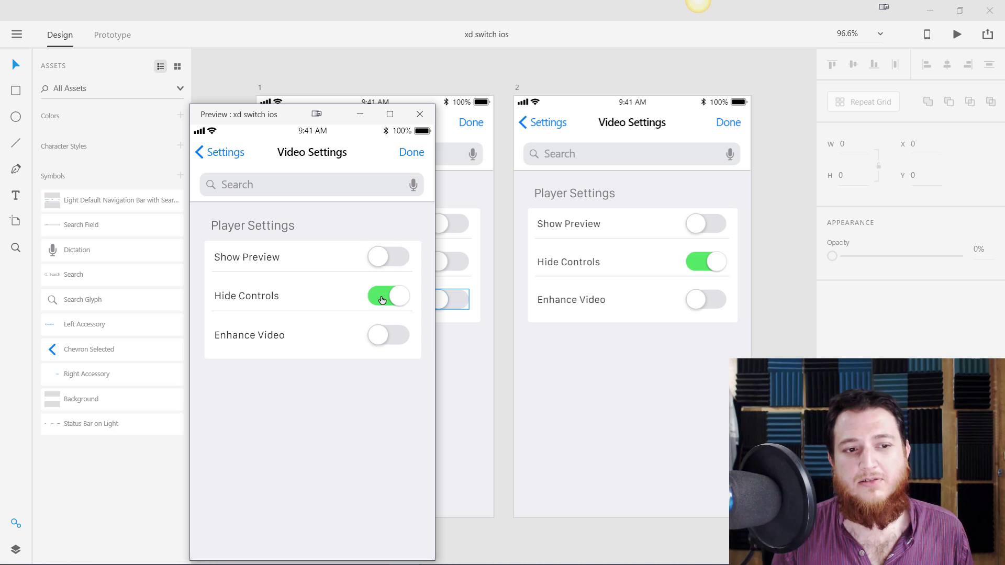
left_click(383, 299)
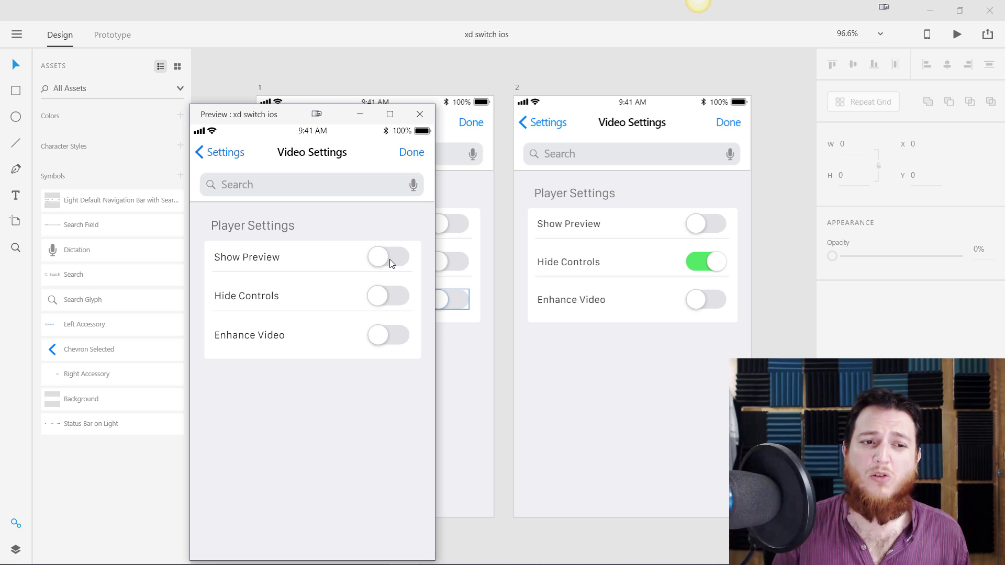
left_click(420, 115)
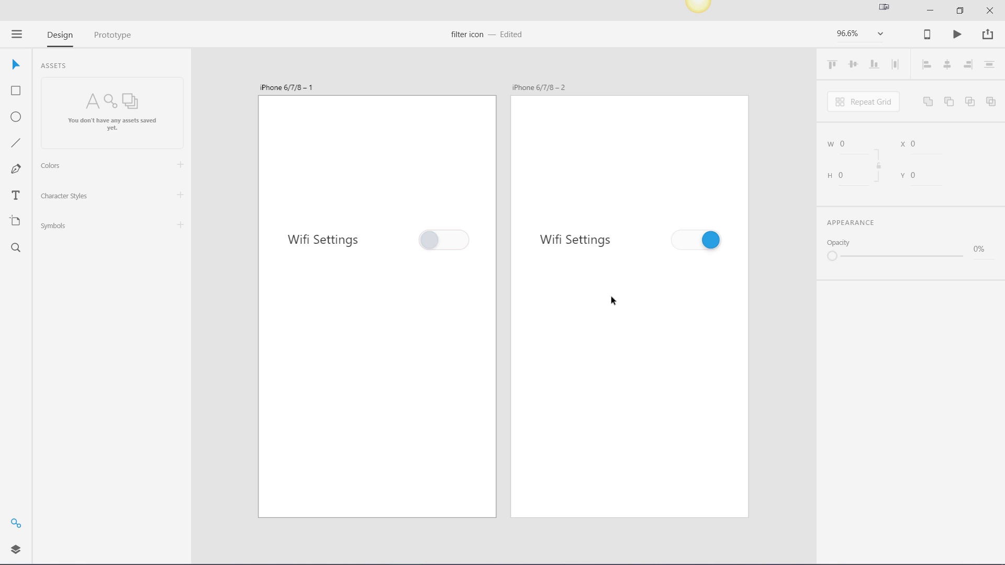
Step: Open the hamburger main menu from the filter icon document
left_click(19, 34)
Step: Create a new iPhone 6/7/8 document, maximized and zoomed to fit with Ctrl+0
left_click(26, 69)
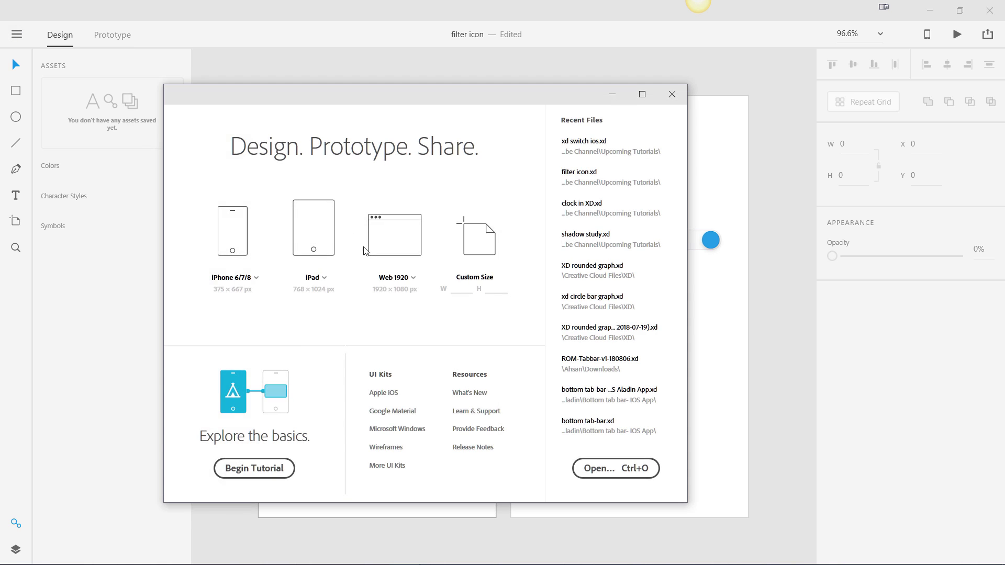
left_click(233, 238)
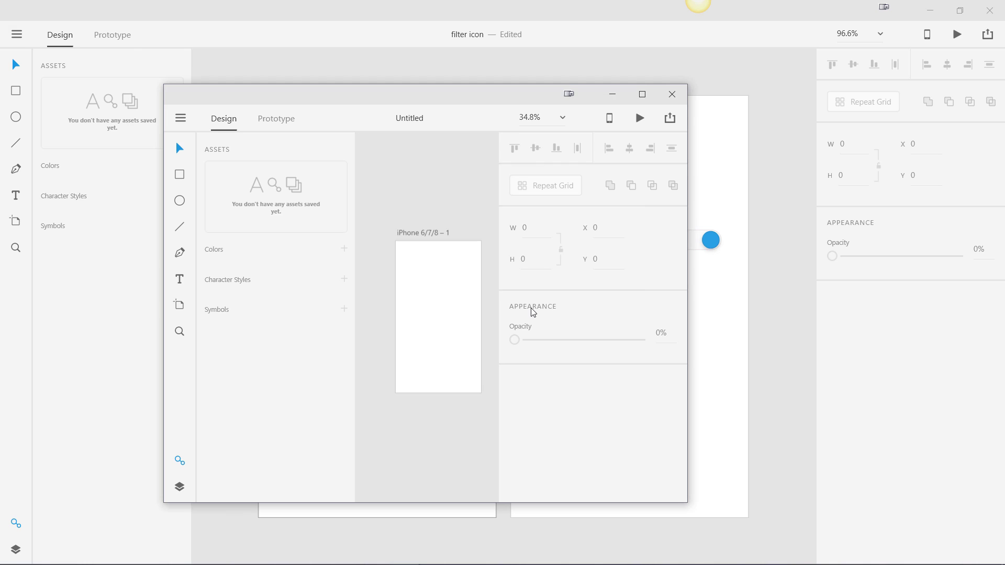
left_click(640, 96)
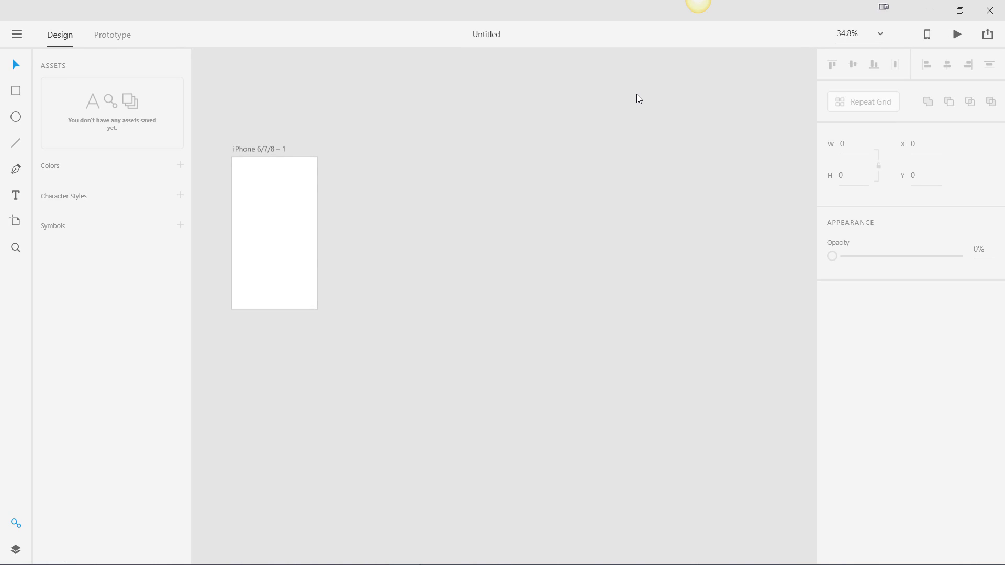
key("ctrl+0")
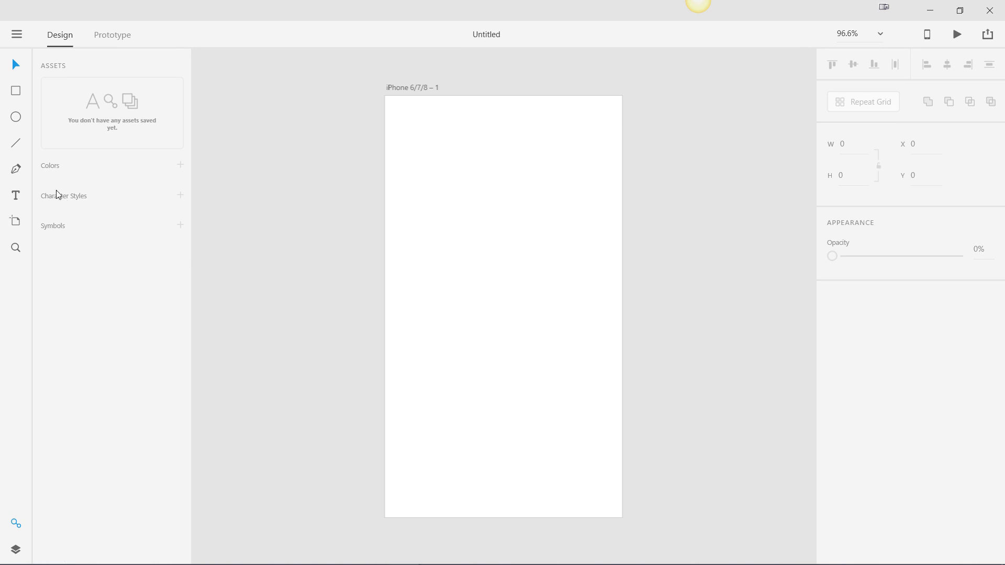
Step: Add a text label 'Sofa Intelligenc' on the artboard and move it into place
left_click(16, 195)
left_click(429, 202)
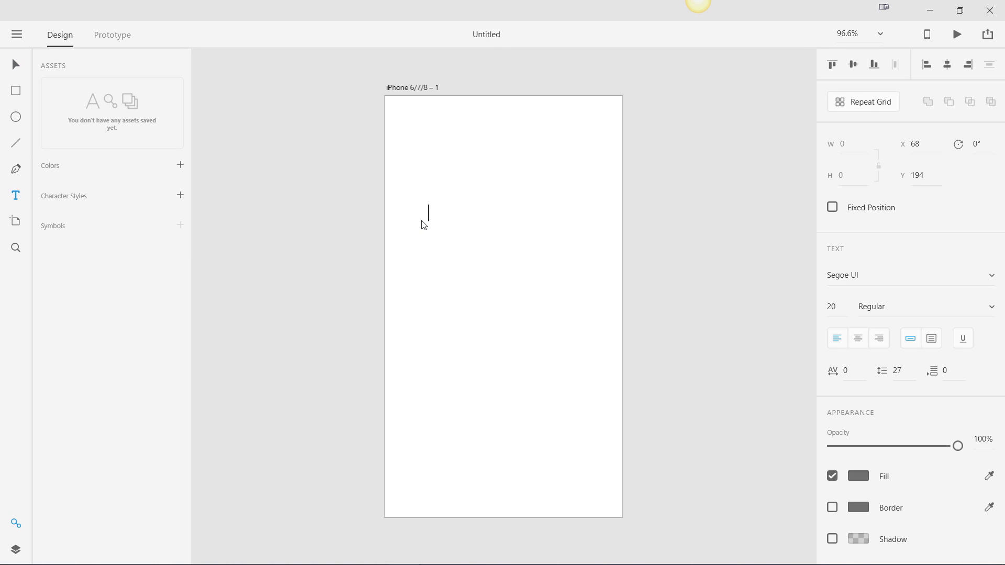
type("Sofa Intelligenc")
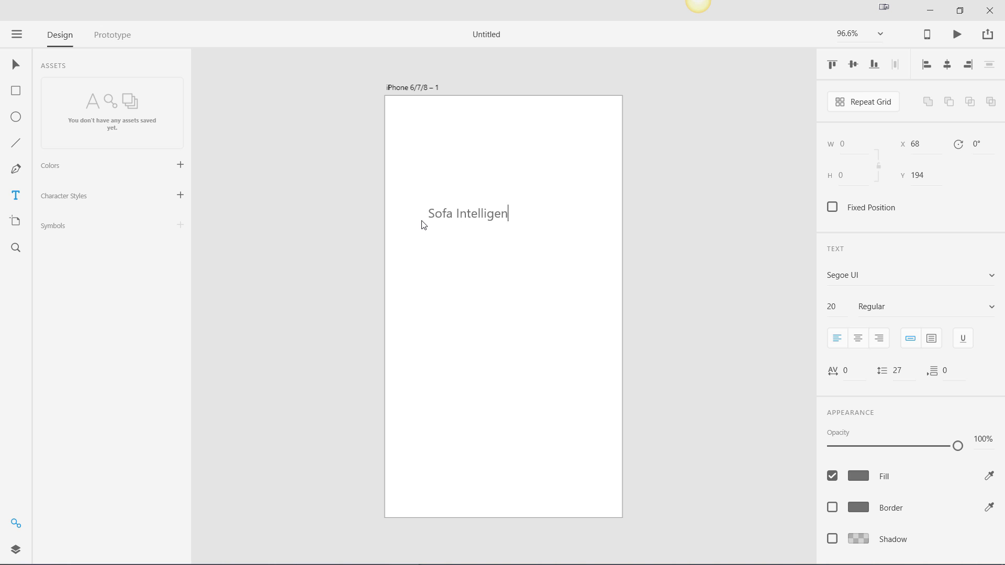
key("Escape")
left_click_drag(463, 215, 448, 225)
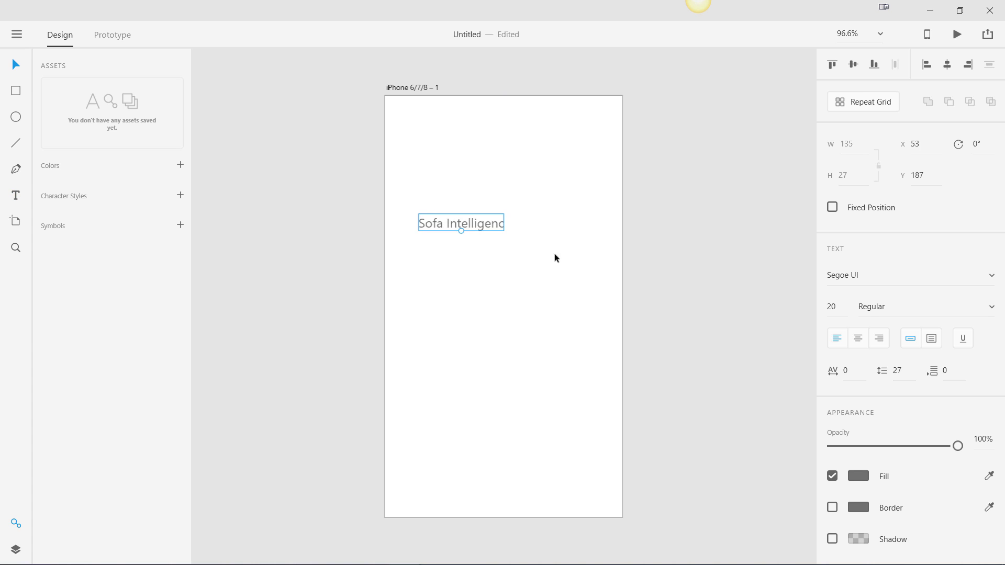
Step: Correct the label to read 'Sofa Intelligence' by adding the missing 'e'
left_click(469, 244)
left_click(469, 231)
left_click(517, 269)
left_click(494, 228)
double_click(495, 229)
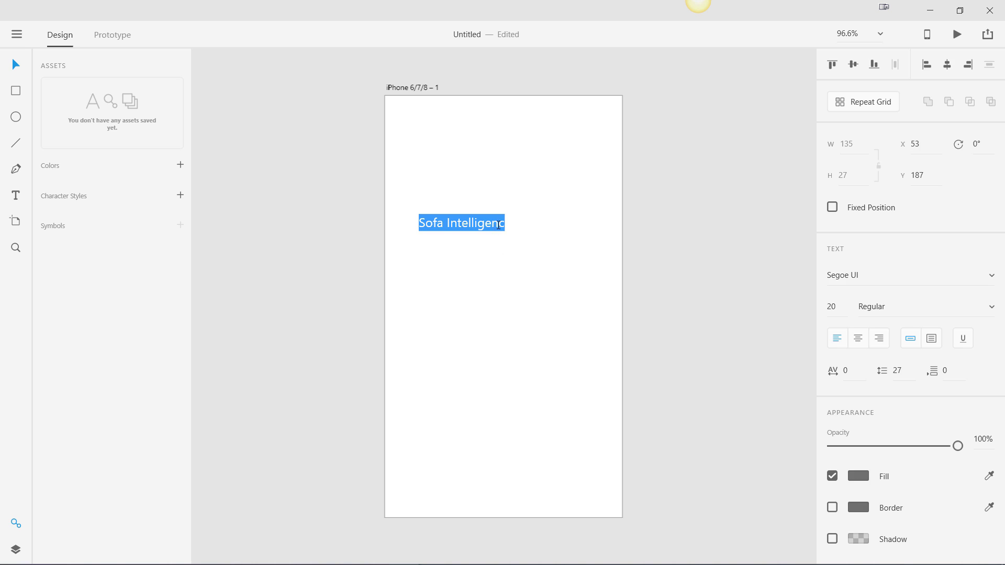
left_click(504, 222)
type("e")
key("Escape")
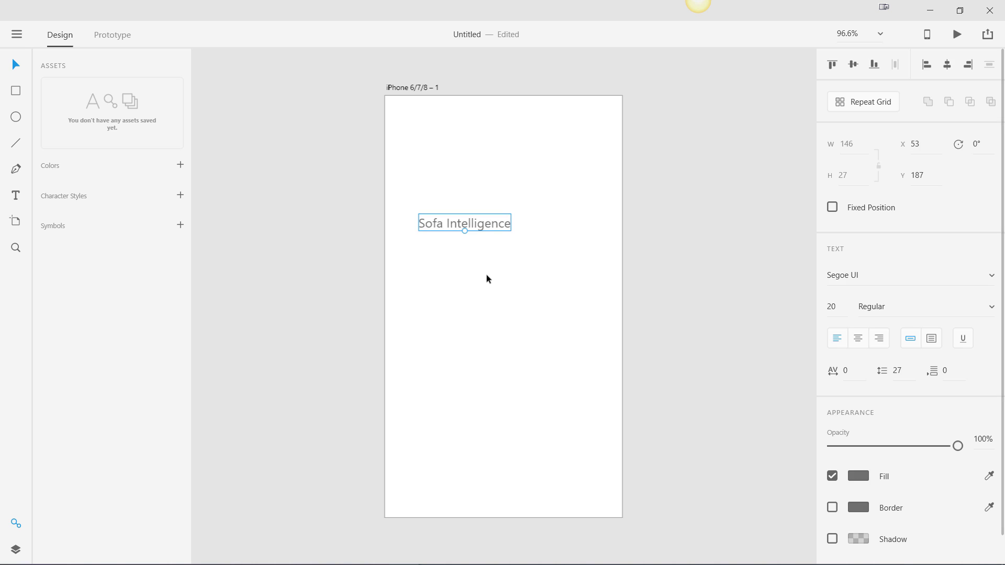
left_click(482, 281)
left_click(472, 223)
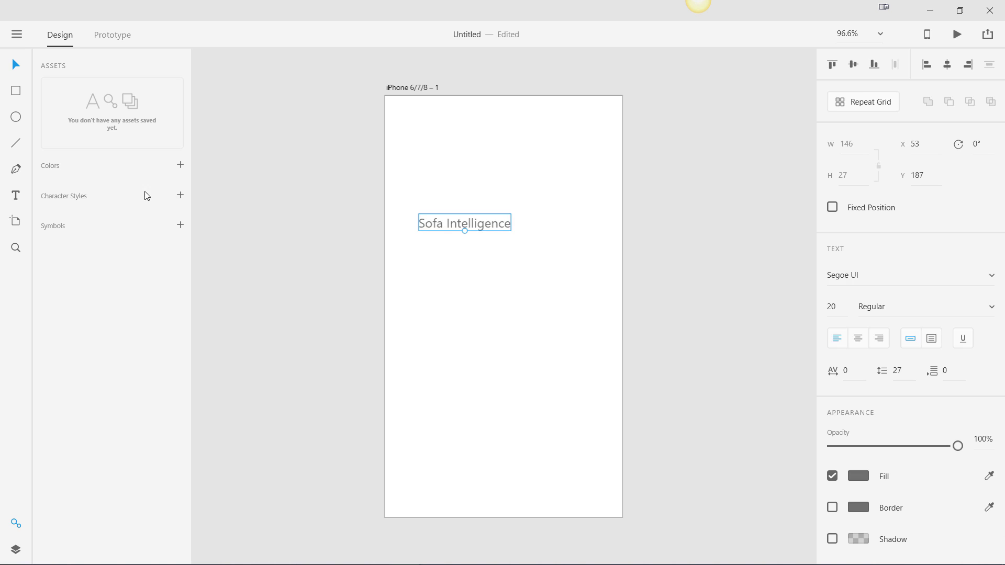
Step: Draw a rectangle right of the label and set its height to 34
left_click(16, 93)
left_click_drag(534, 214, 603, 237)
left_click(830, 175)
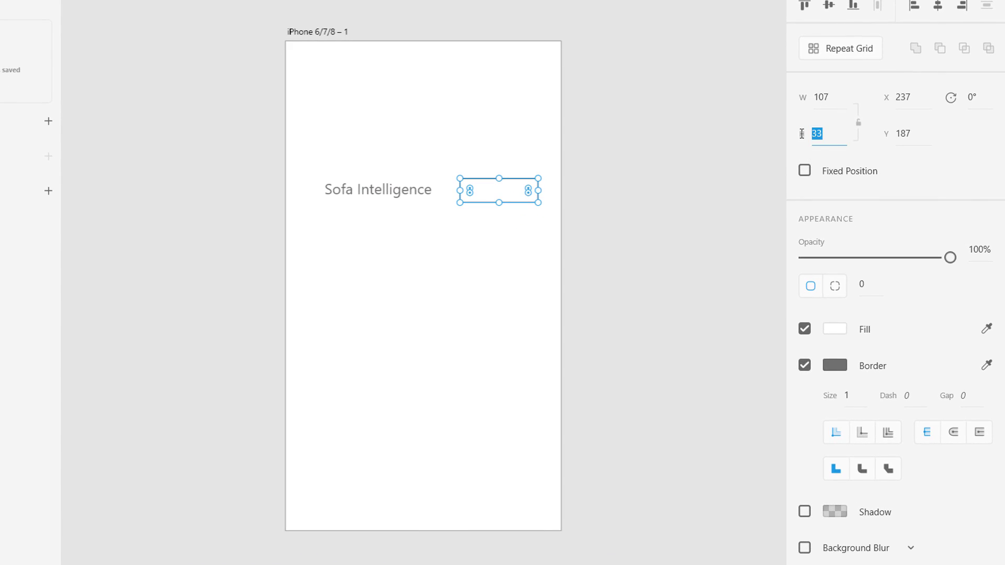
type("32")
key("BackSpace")
type("4")
key("Escape")
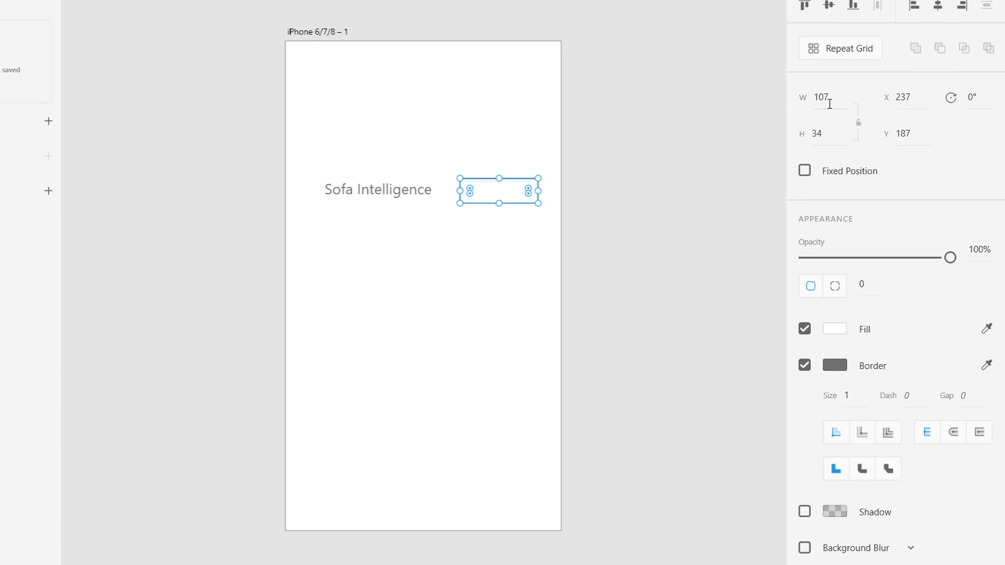
Step: Set the rectangle's width to 80 and corner radius to 20
left_click(815, 99)
type("80")
key("Escape")
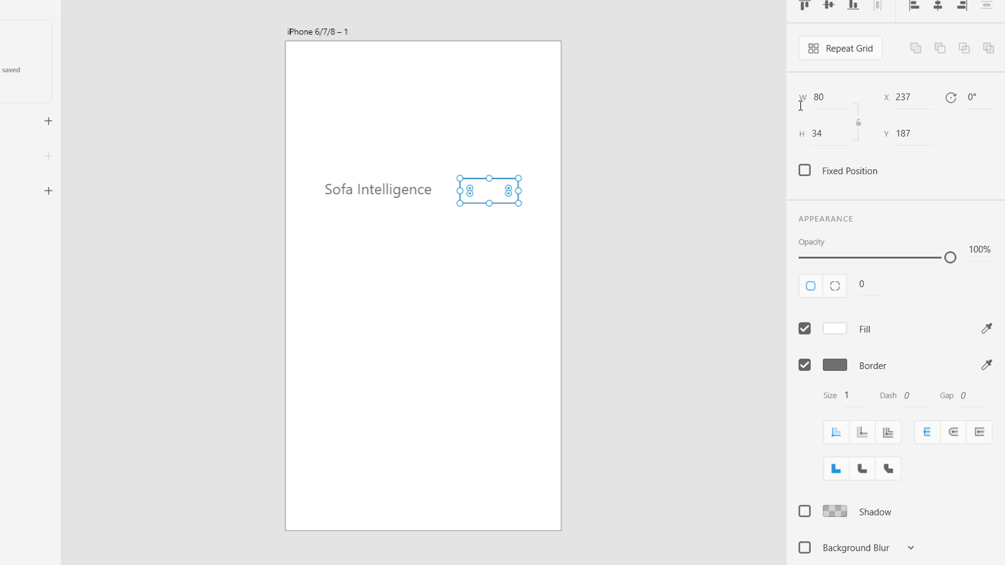
left_click(870, 283)
type("20")
key("Escape")
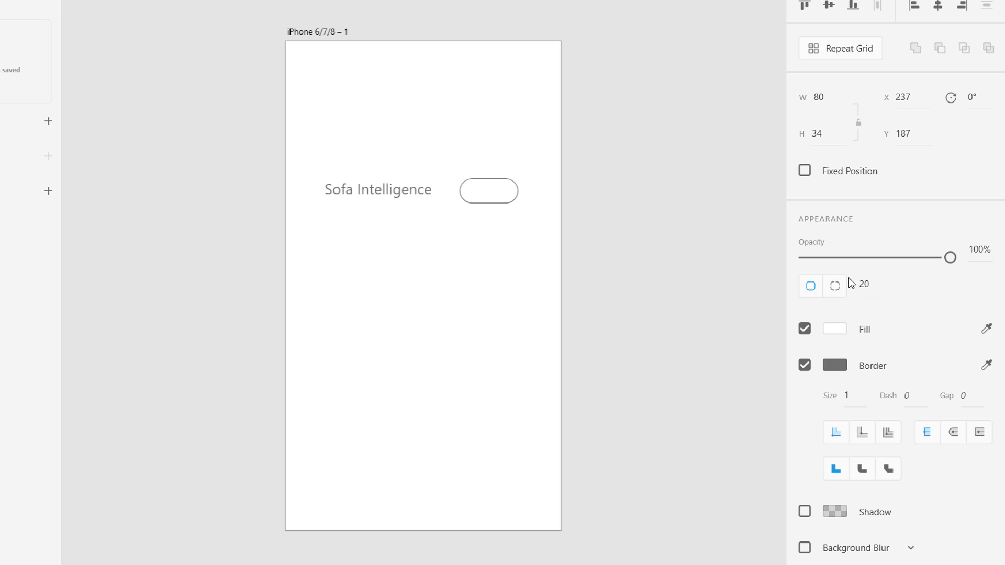
left_click(478, 239)
left_click(486, 202)
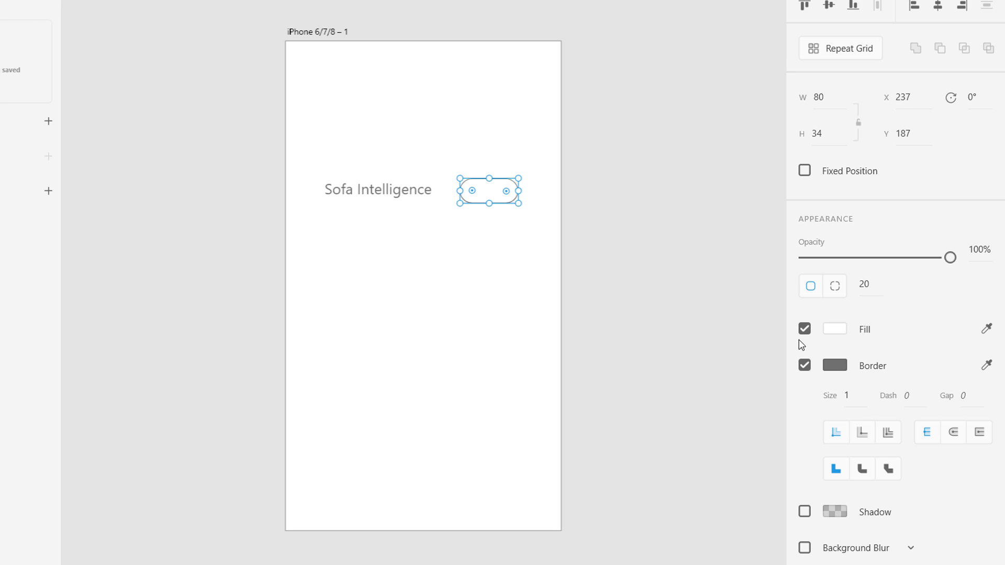
Step: Fill the toggle track with off-white #FAFAFA
left_click(834, 330)
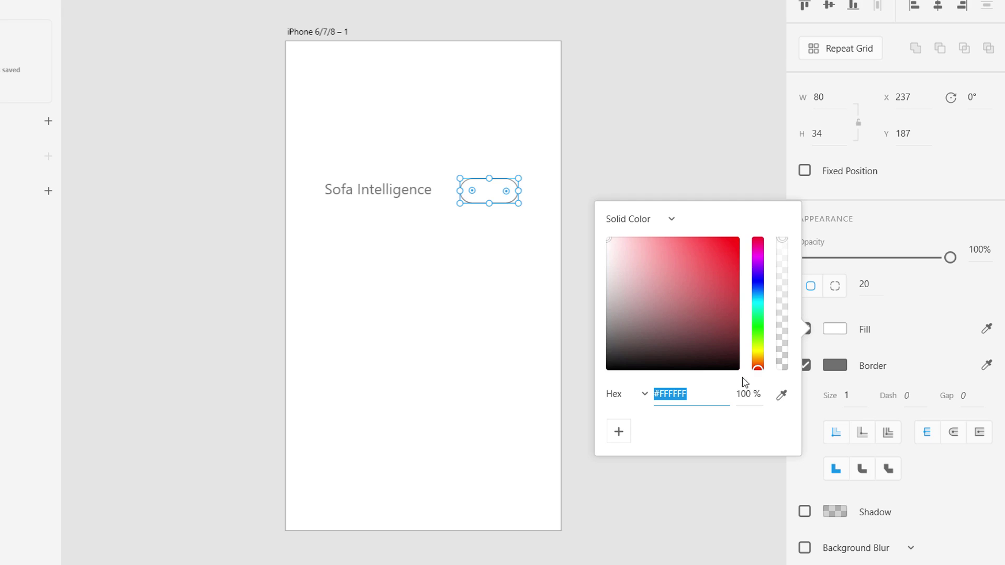
left_click(711, 399)
key("BackSpace")
key("BackSpace")
key("BackSpace")
key("BackSpace")
key("BackSpace")
key("BackSpace")
type("FAFAFA")
key("Return")
Step: Set the track border to #E3DDDD, then adjust it to a paler grey #D9D5D5
left_click(835, 366)
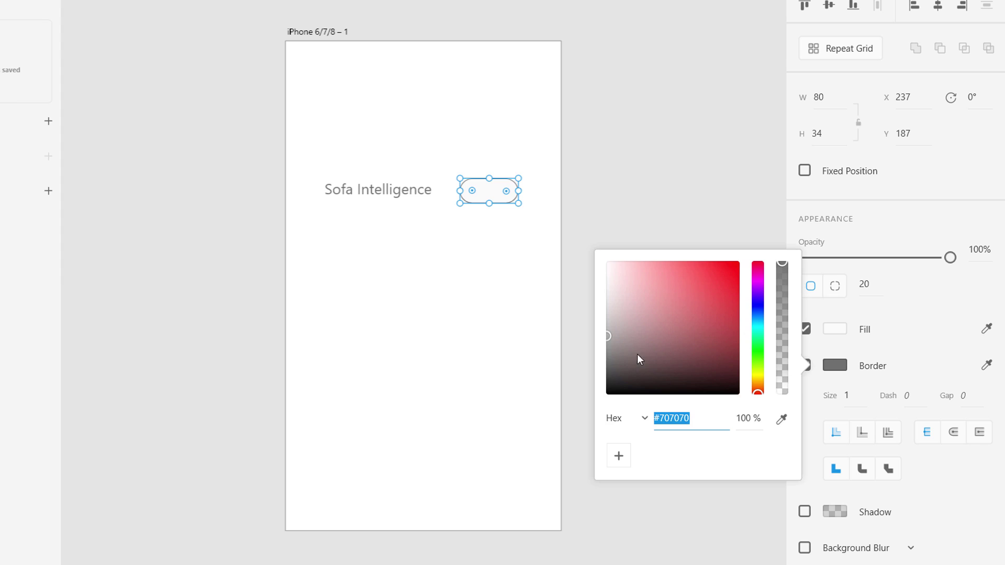
type("E3DDDD")
key("Return")
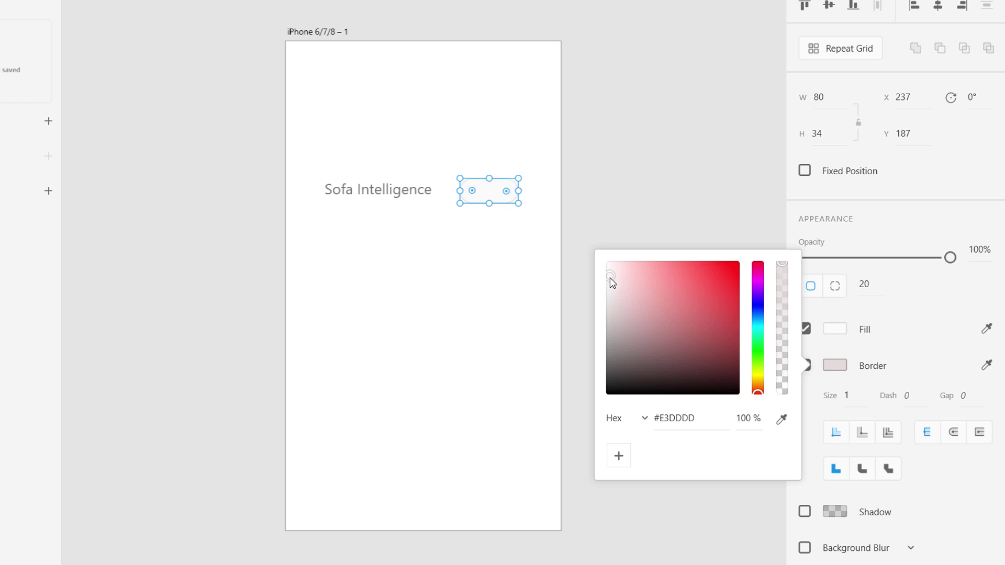
left_click(518, 267)
left_click(487, 191)
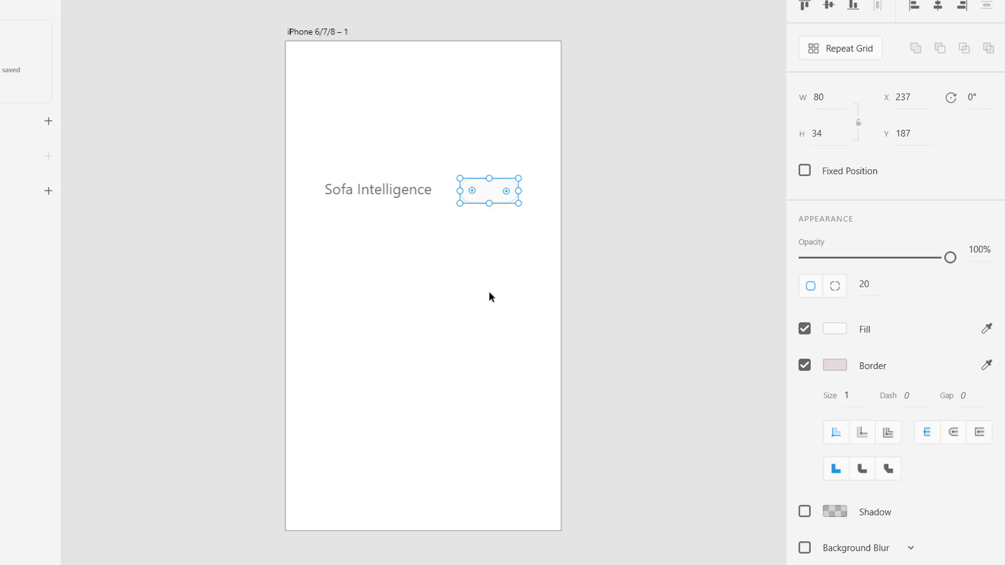
left_click(489, 291)
left_click(490, 196)
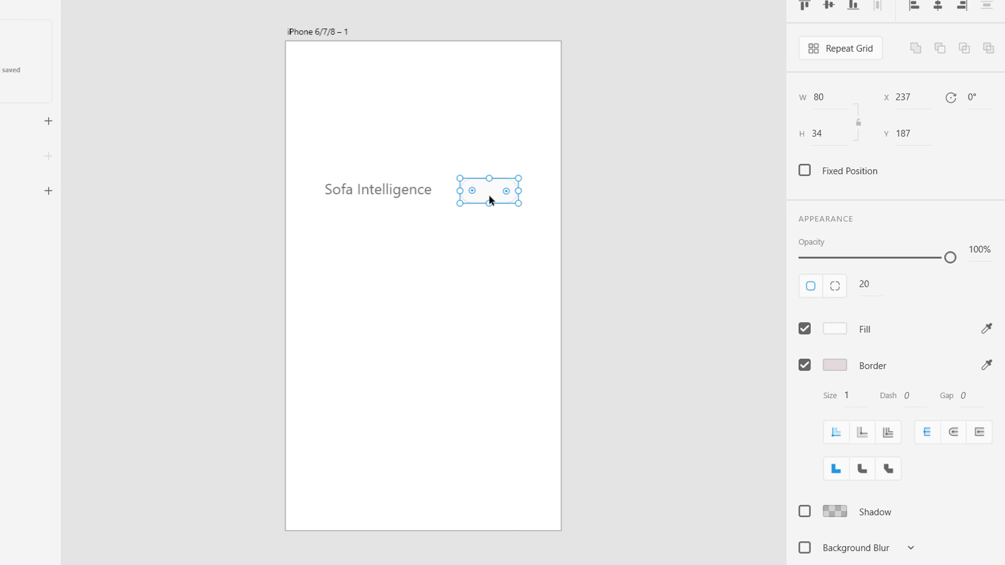
left_click(832, 365)
left_click_drag(607, 285, 611, 284)
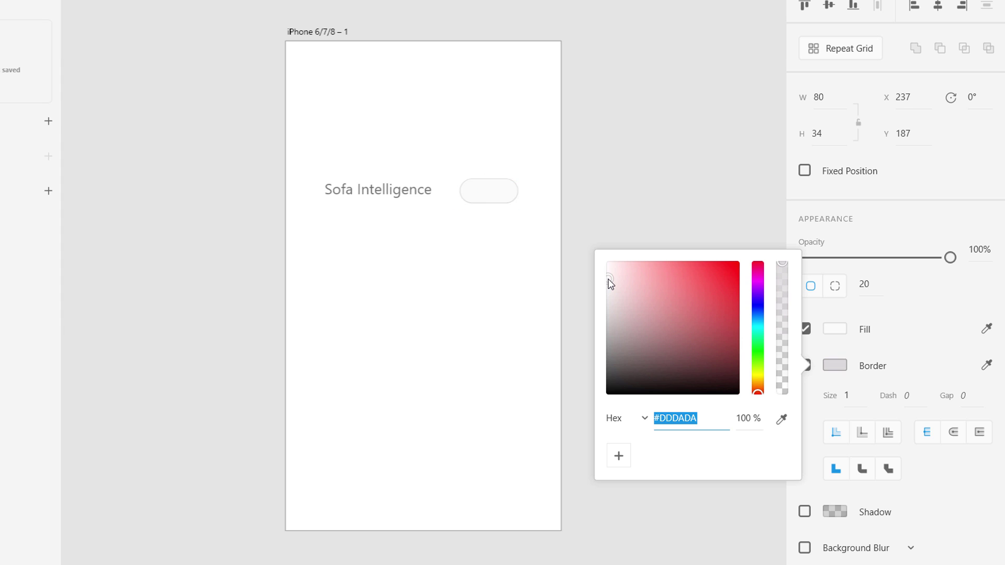
left_click_drag(610, 284, 611, 286)
left_click(511, 257)
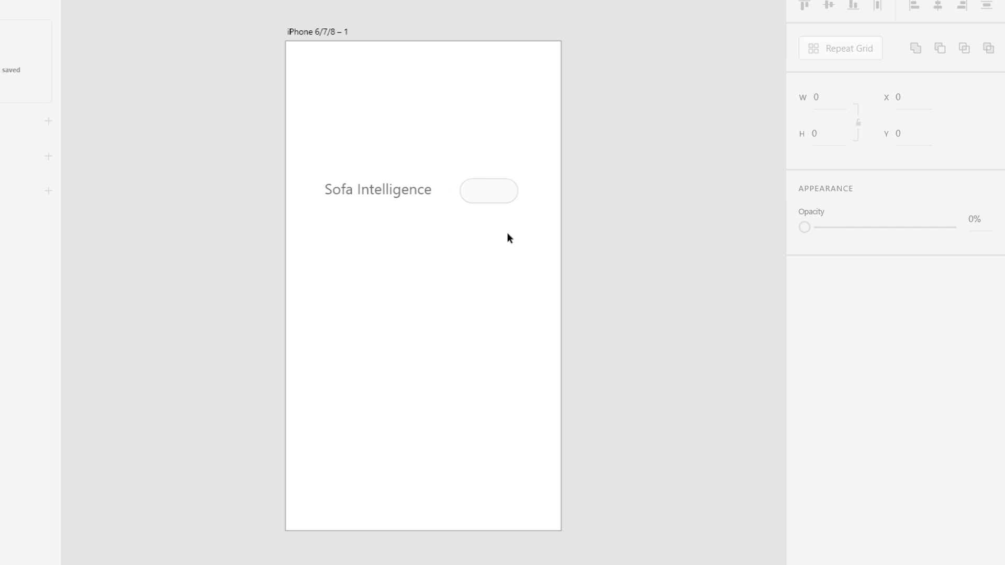
Step: Change the toggle track's width from 80 to 85
left_click(487, 186)
left_click(807, 104)
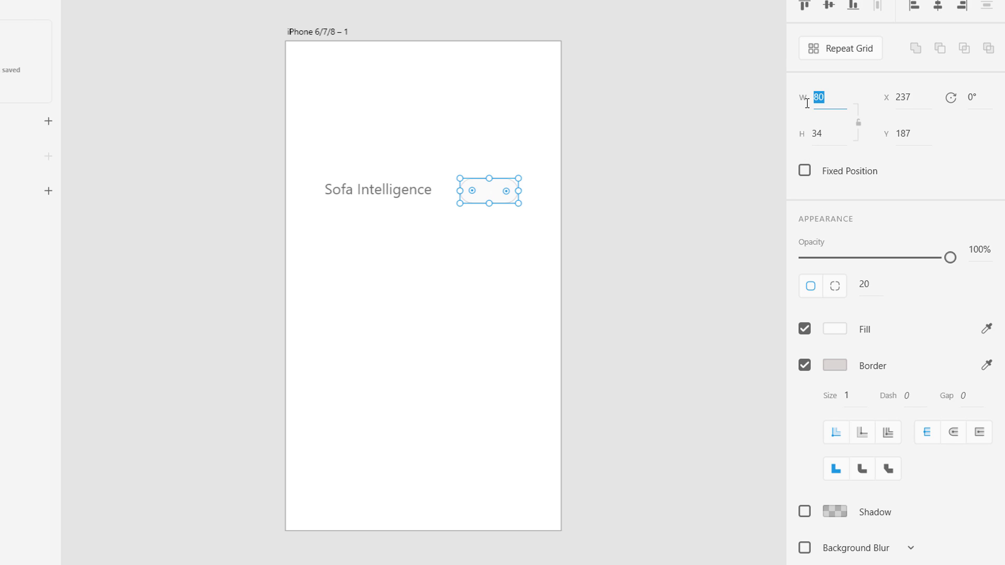
type("85")
key("Return")
left_click(489, 268)
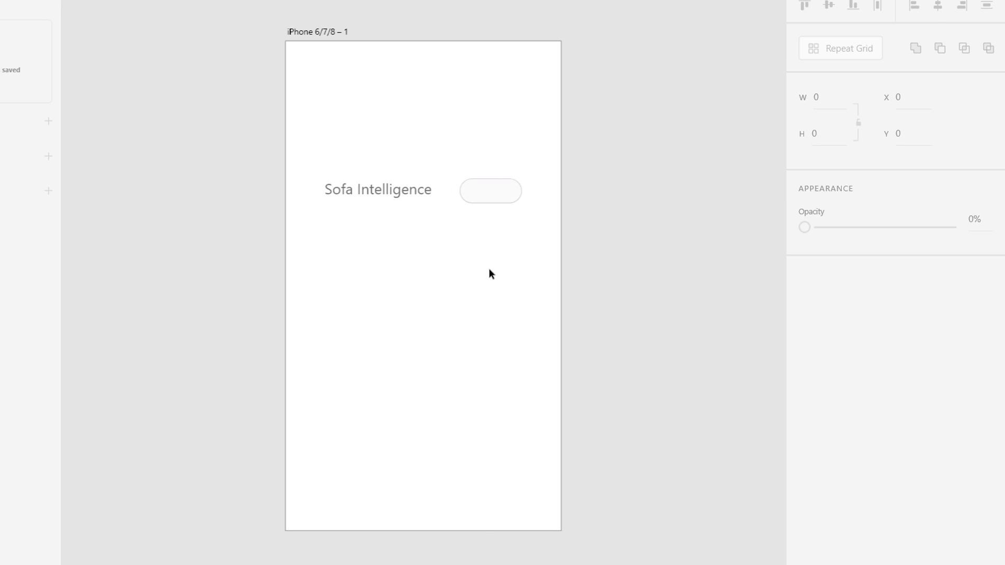
left_click(489, 197)
left_click(488, 226)
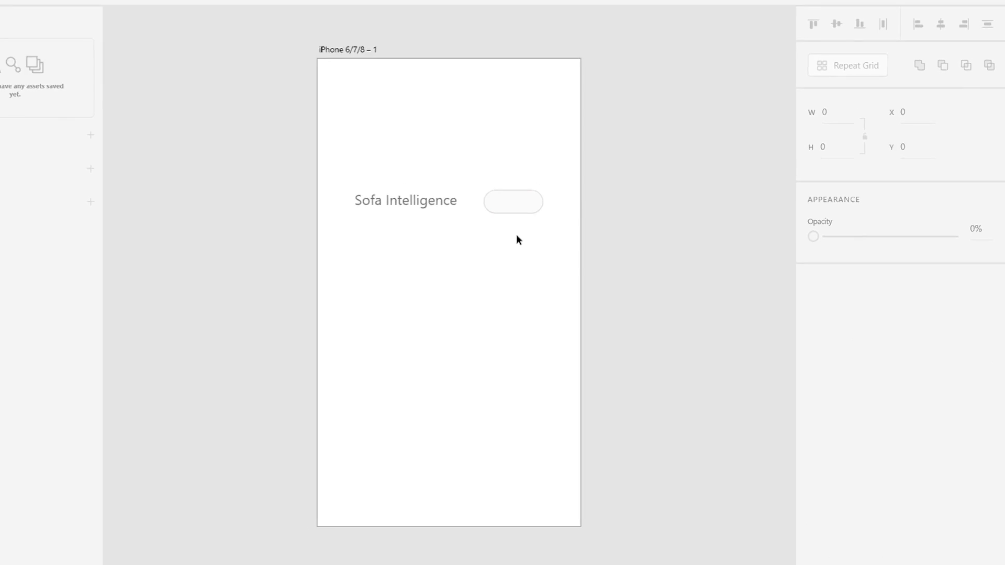
left_click(496, 185)
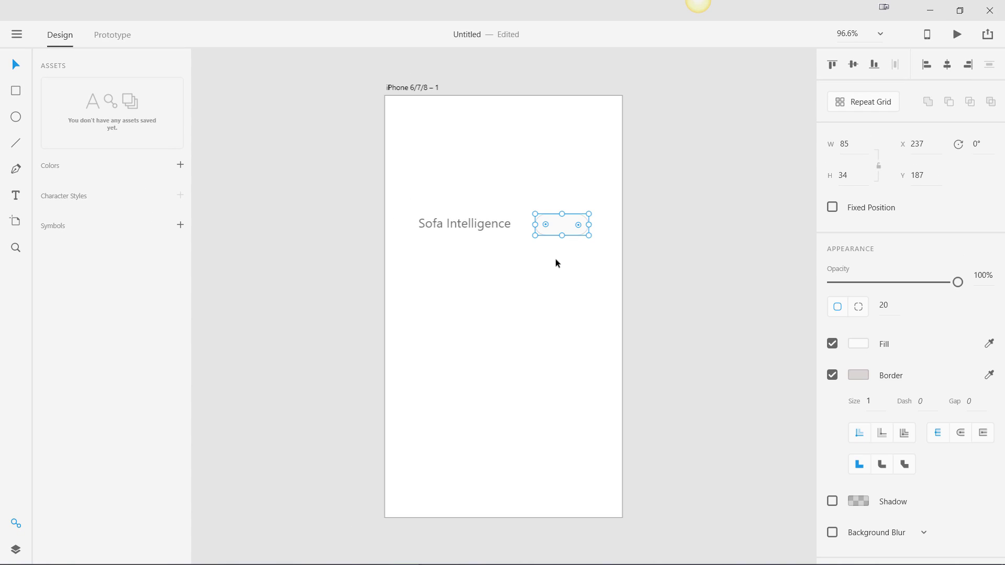
Step: Draw a 30×30 circle knob at the track's left end and remove its border
left_click(556, 263)
left_click(15, 116)
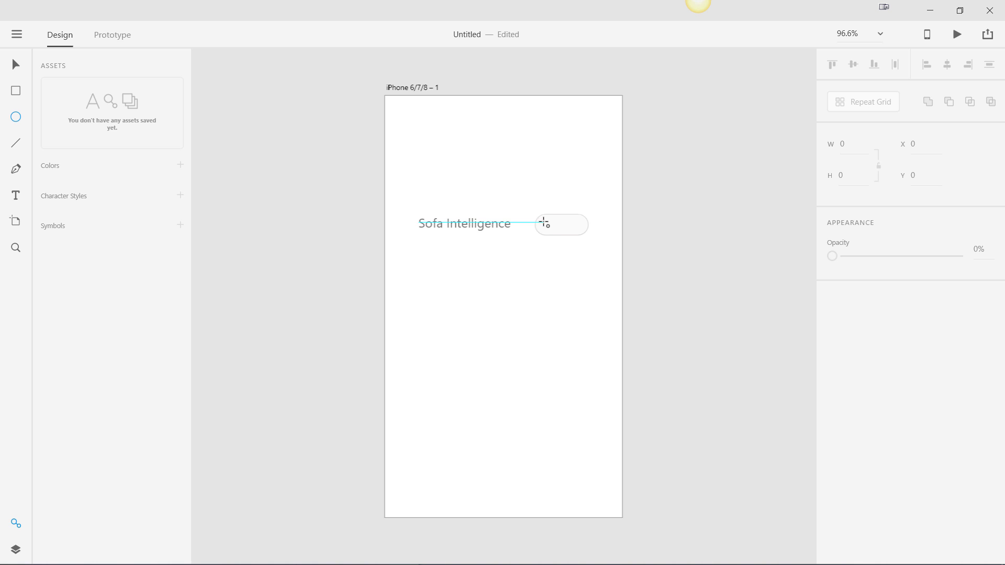
mouse_move(543, 221)
left_mouse_down()
mouse_move(568, 243)
mouse_move(546, 226)
left_mouse_up()
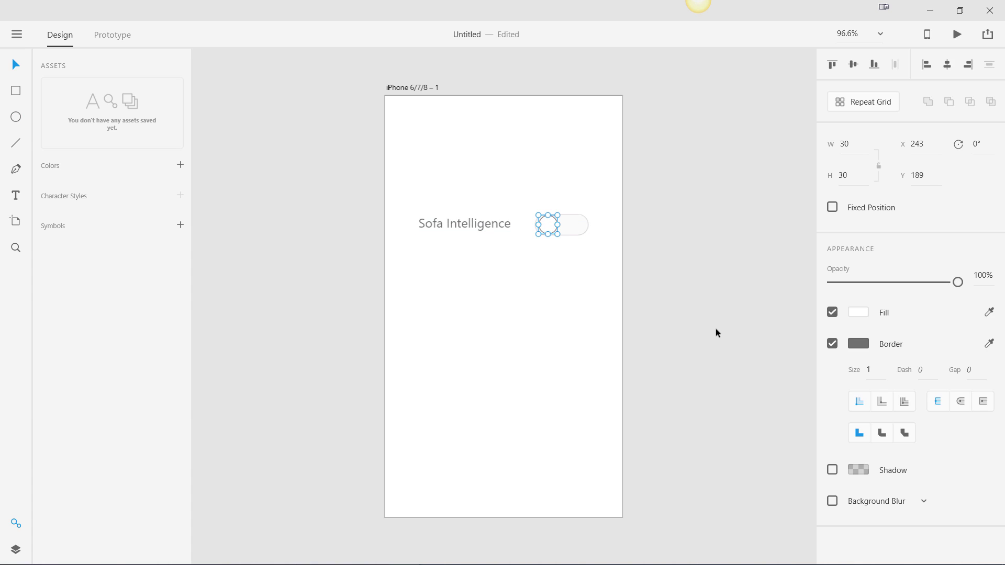
key("Left")
key("Left")
left_click(715, 328)
left_click(546, 234)
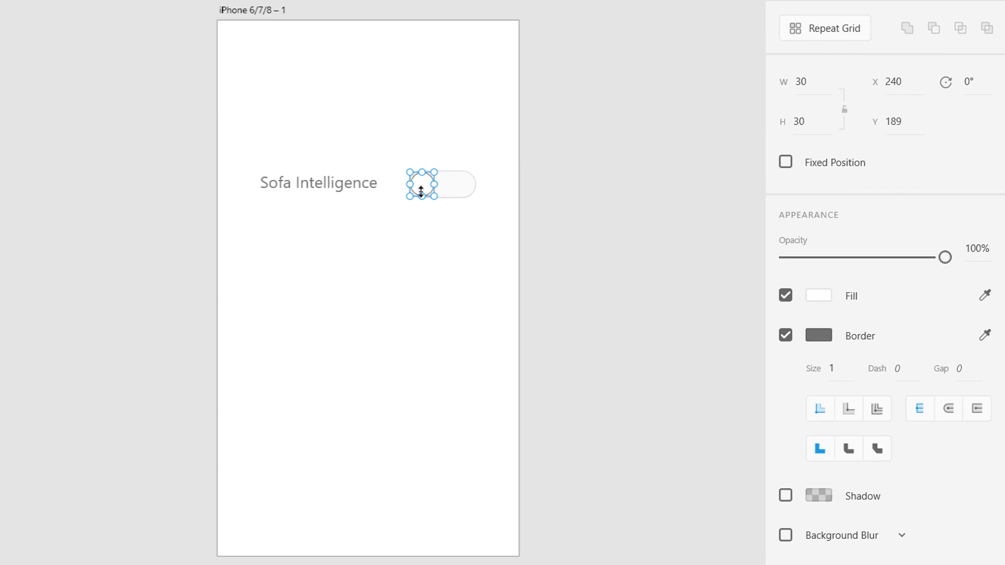
left_click(400, 221)
left_click(431, 185)
left_click(785, 336)
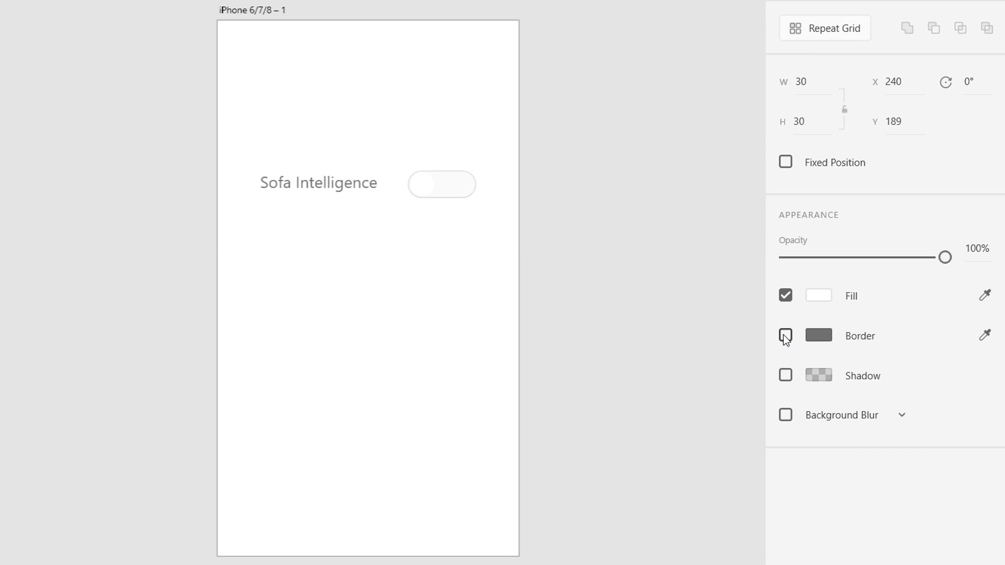
Step: Fill the knob with light grey-blue #D6DDE2
left_click(819, 296)
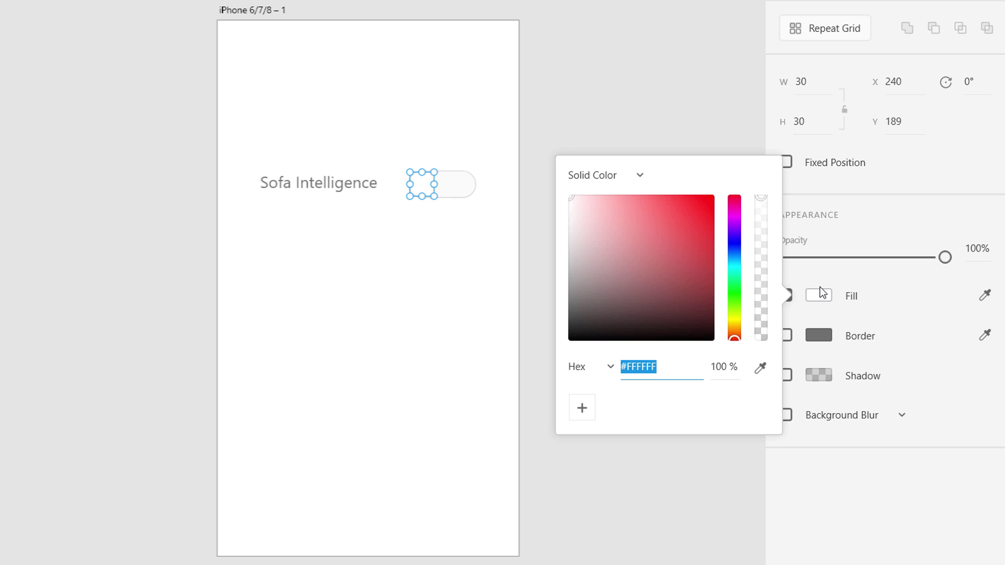
type("D6DDE2")
key("Return")
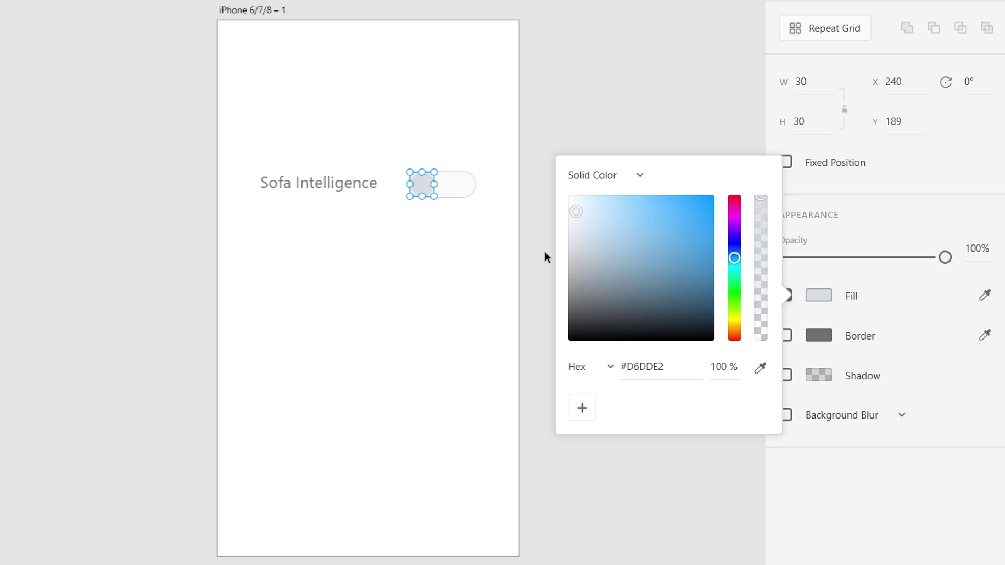
left_click(850, 471)
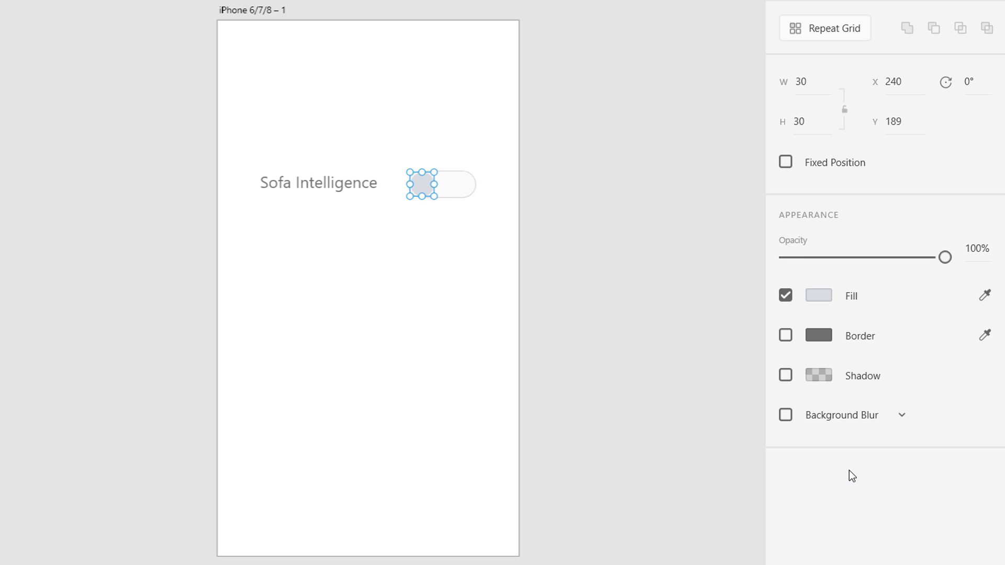
Step: Re-enable the knob's border and colour it #C6D3DC
left_click(785, 336)
left_click(810, 337)
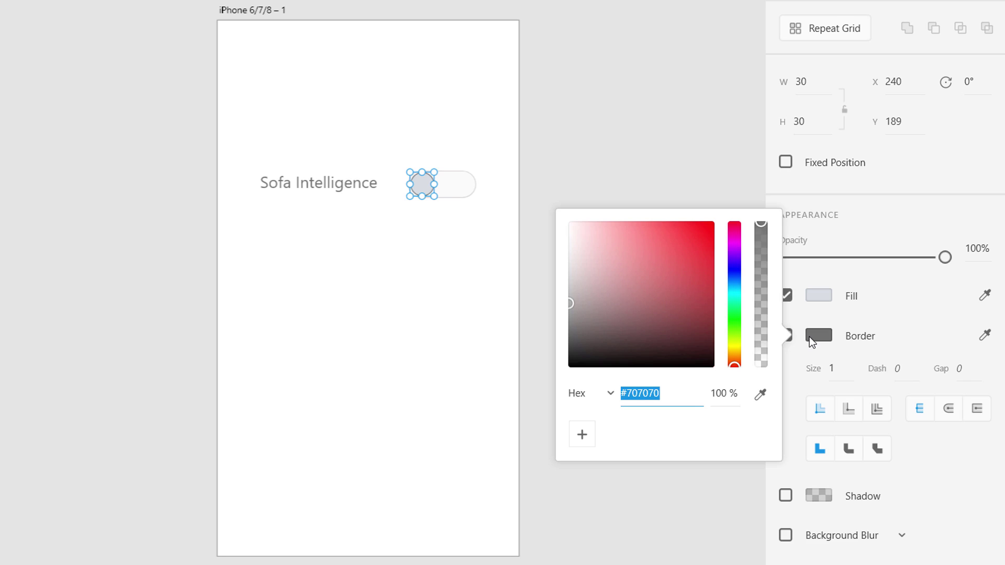
type("c6D3DC")
key("Return")
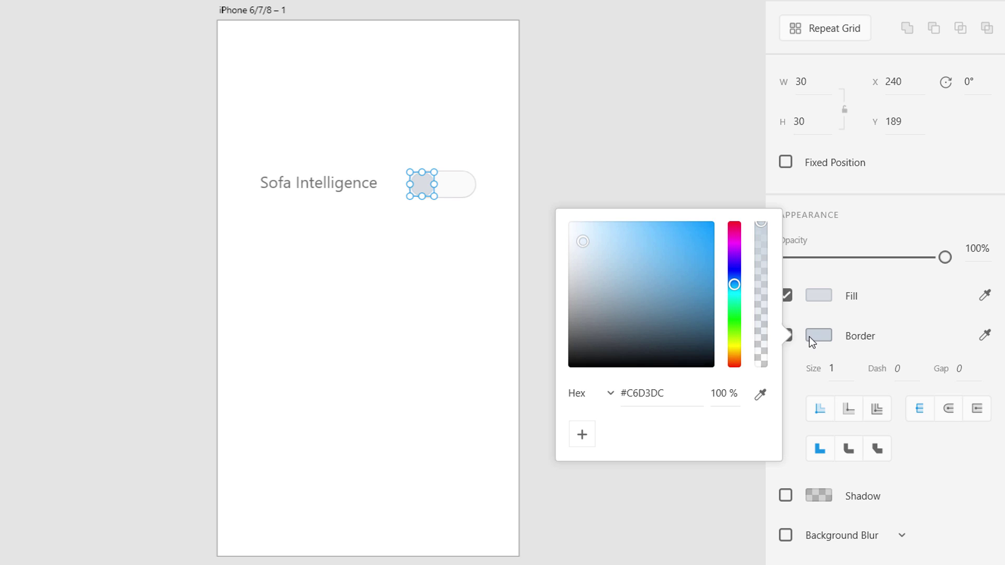
left_click(397, 238)
left_click(416, 187)
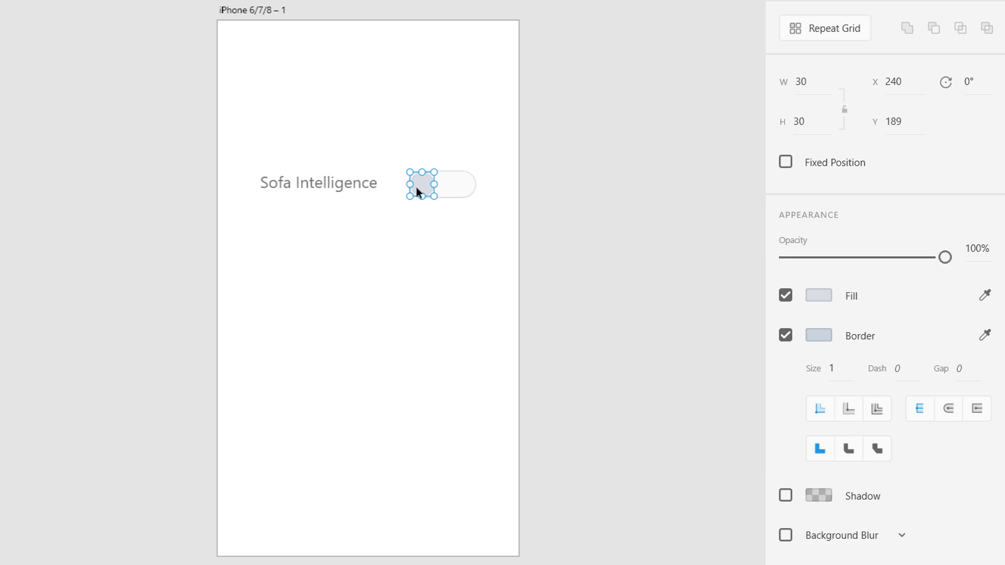
Step: Enable a drop shadow on the toggle knob with Y offset 2 and blur 4
left_click(785, 495)
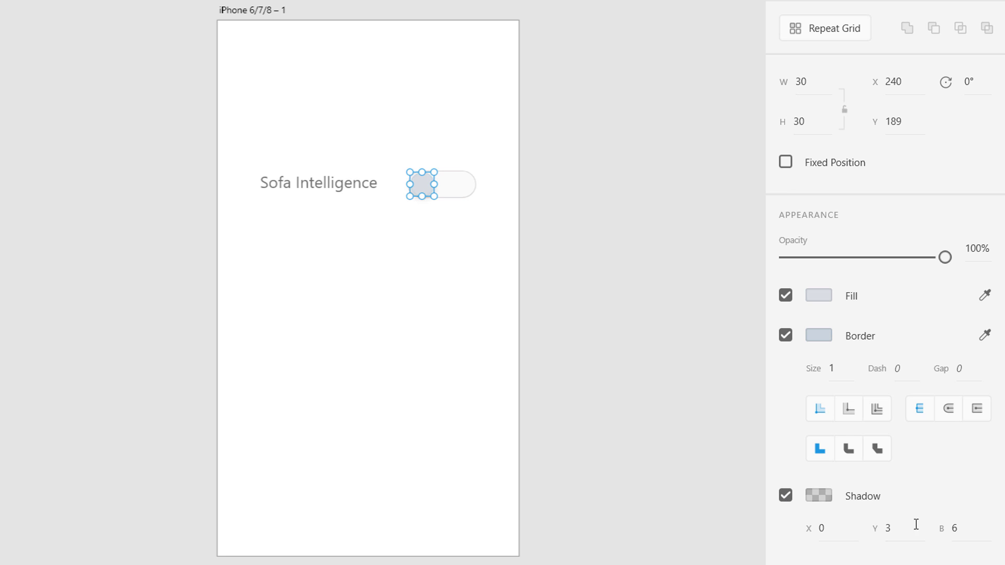
left_click(871, 529)
type("2")
left_click(987, 527)
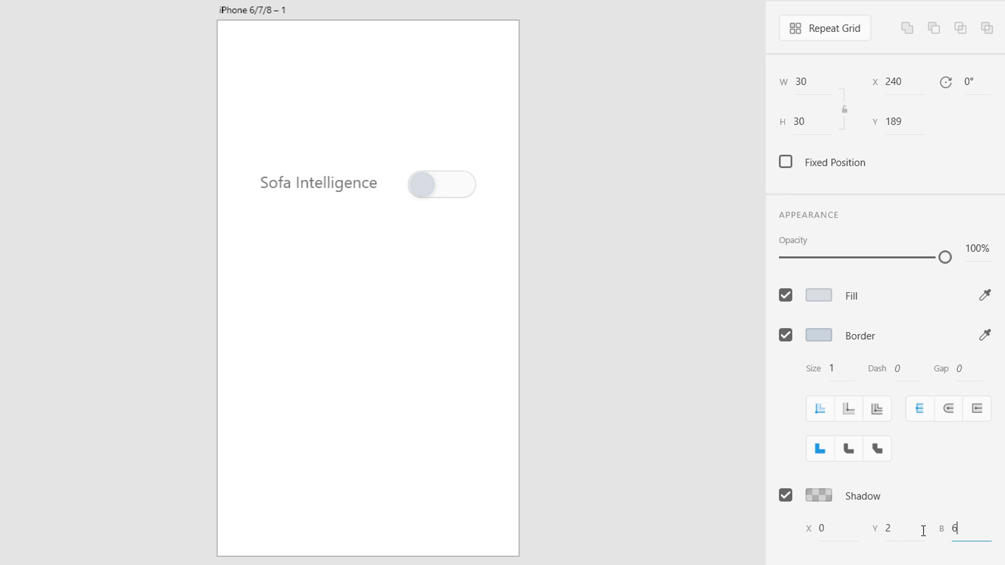
key("BackSpace")
type("4")
left_click(476, 338)
left_click(421, 192)
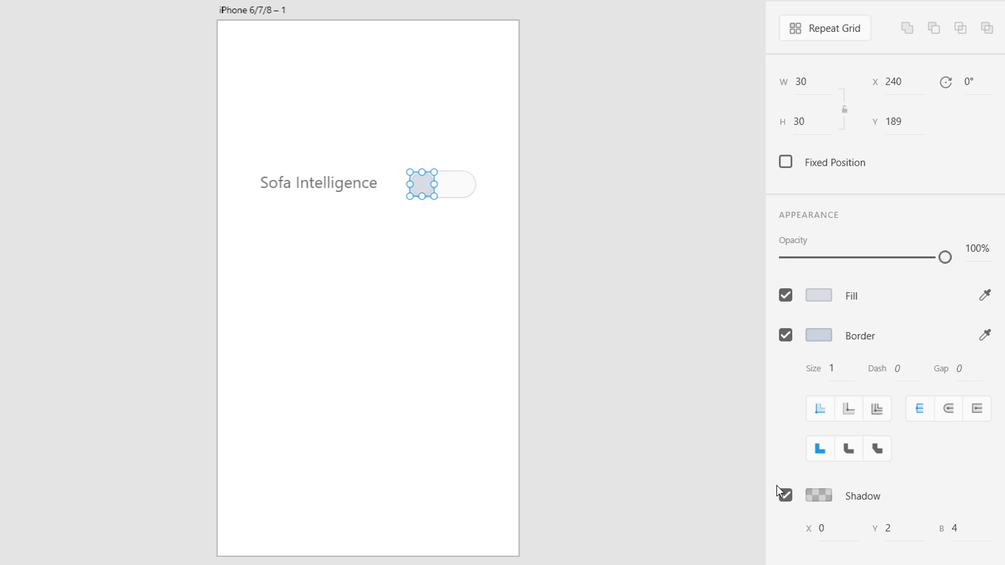
Step: Set the knob shadow colour's opacity to 10%
left_click(817, 494)
key("Tab")
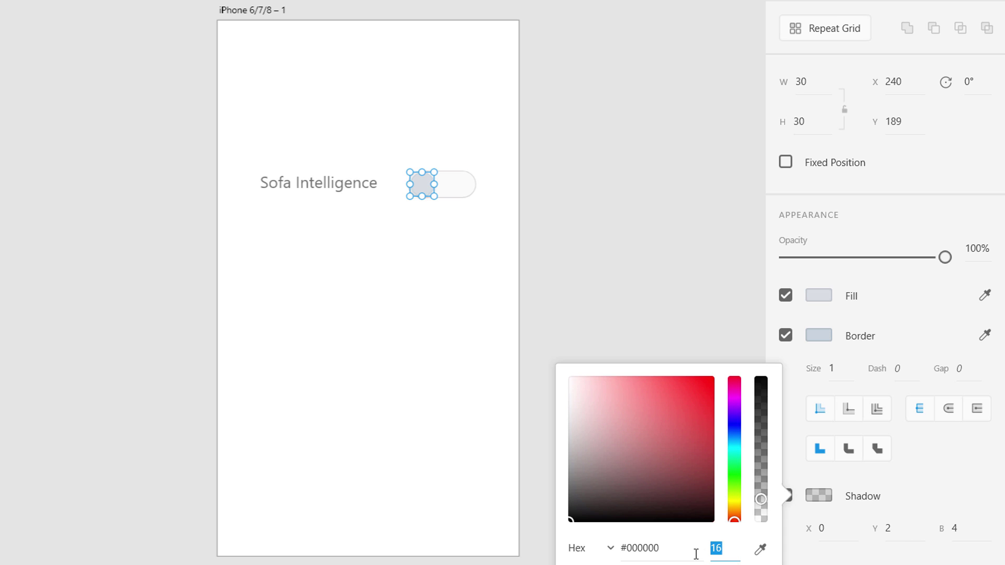
type("10")
key("Return")
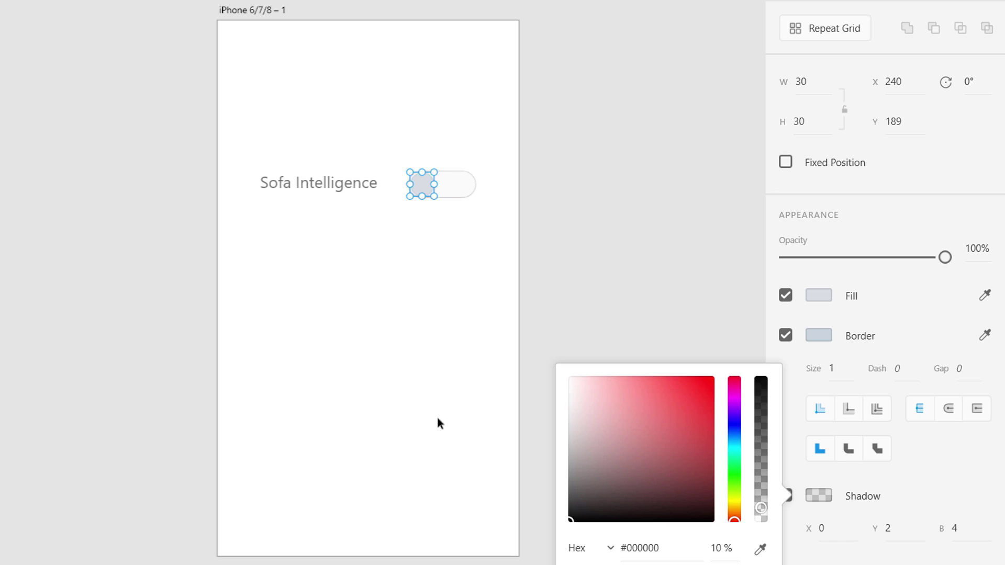
left_click(422, 328)
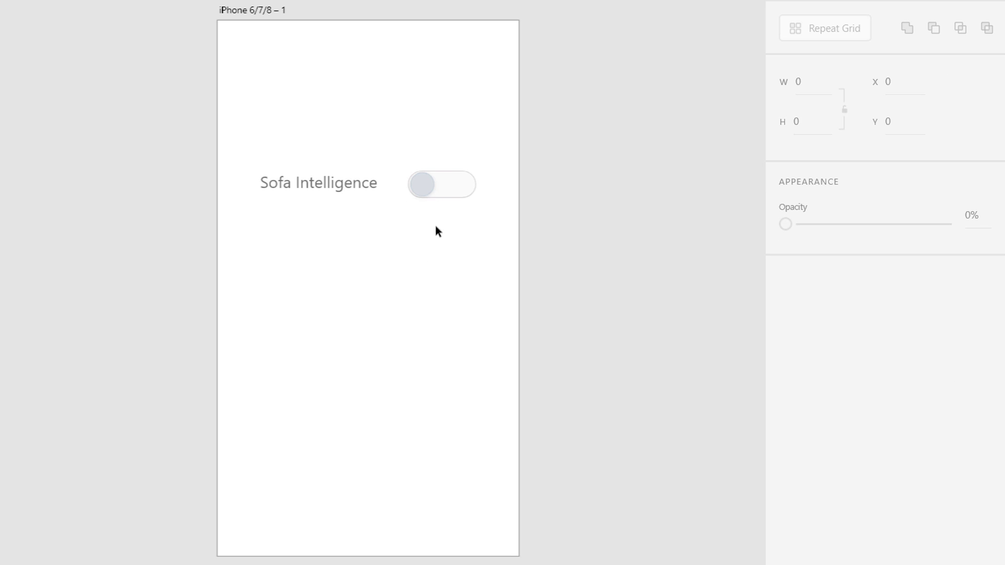
Step: Alt-drag the iPhone artboard to the right, creating iPhone 6/7/8 – 2 beside it
left_click(449, 190)
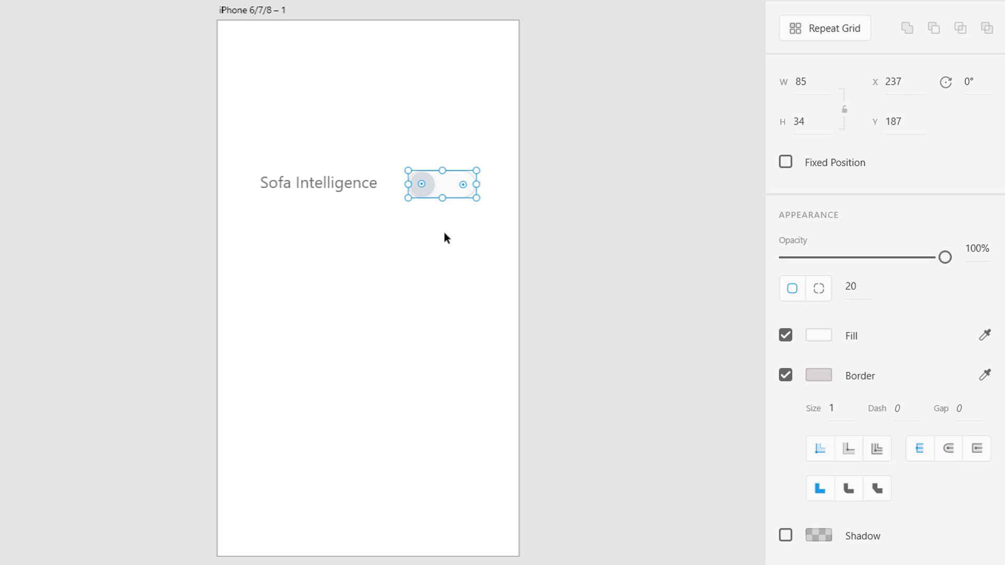
left_click(444, 234)
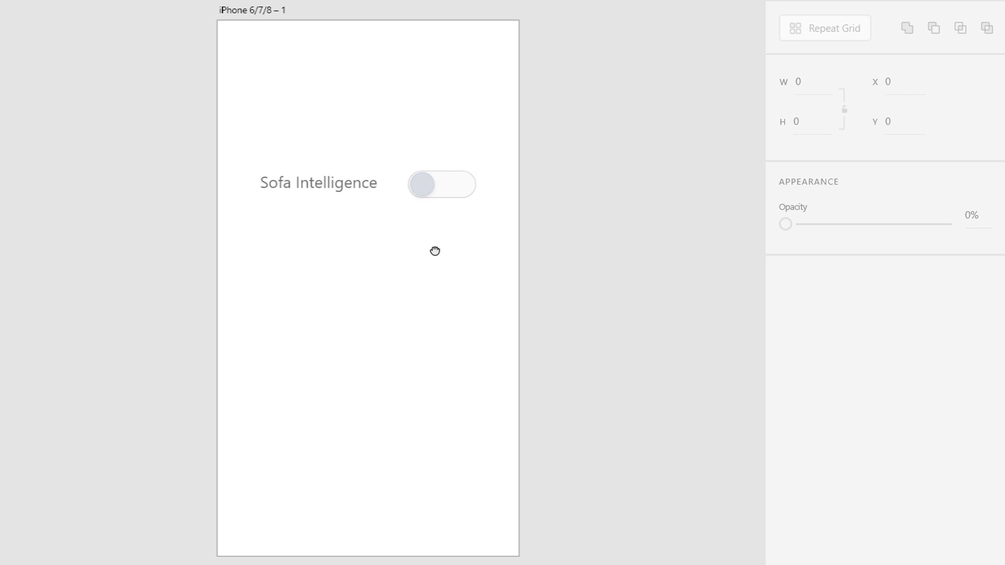
left_click_drag(435, 252, 280, 254)
left_click(112, 14)
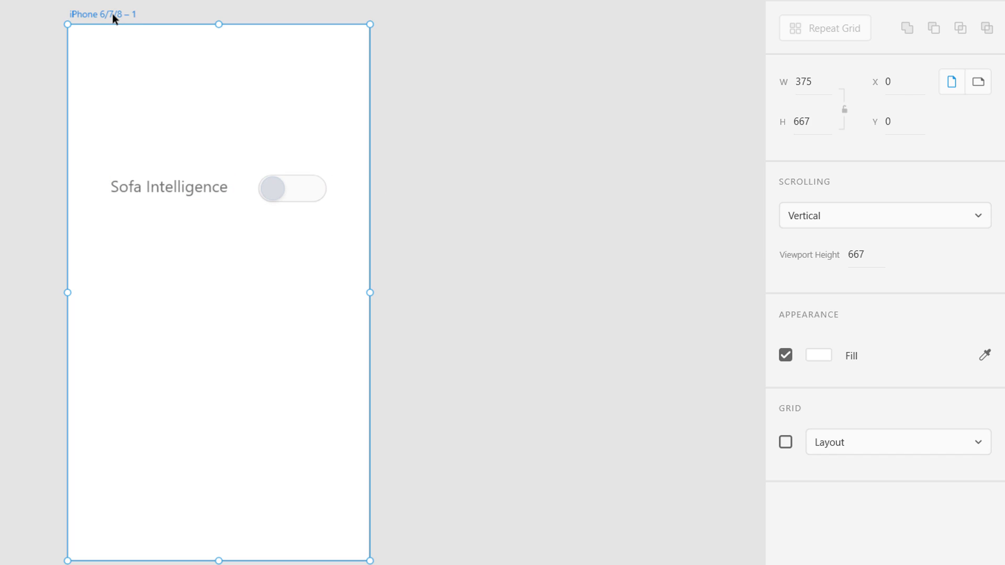
left_click_drag(99, 12, 423, 15)
left_click(605, 244)
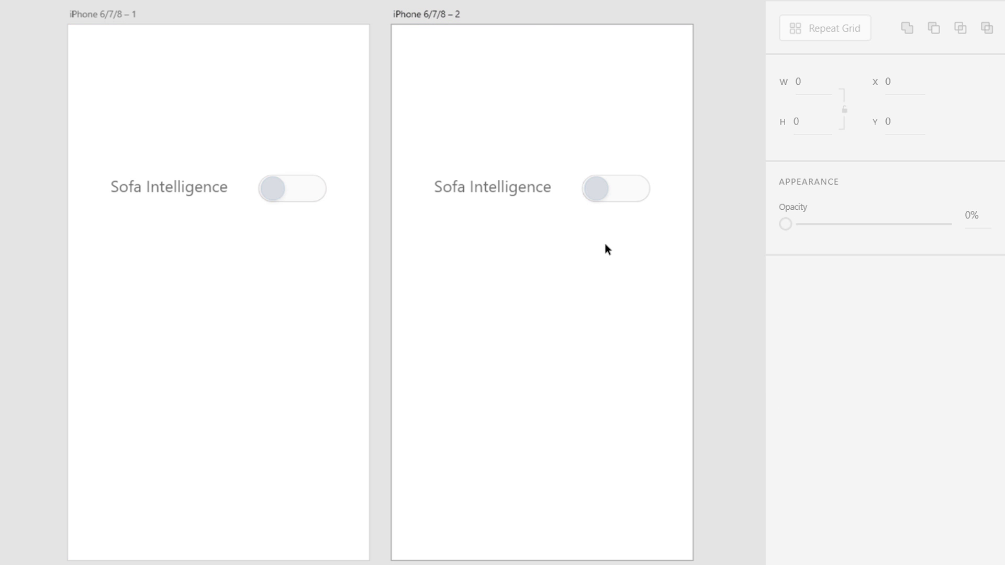
Step: Nudge the second artboard's knob to the track's right end at X 289
left_click(599, 189)
key("shift+Right")
key("shift+Right")
key("shift+Right")
key("shift+Right")
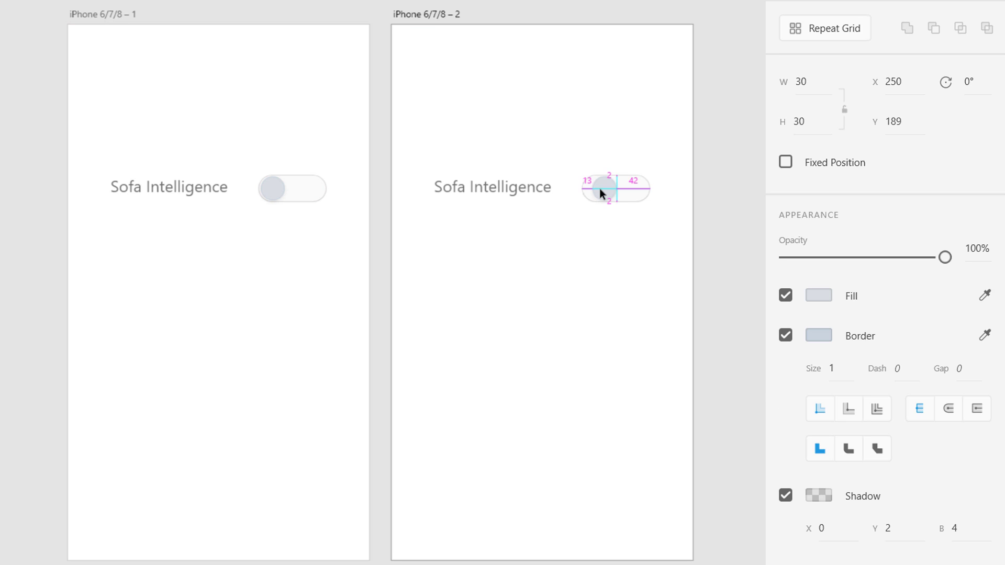
key("shift+Right")
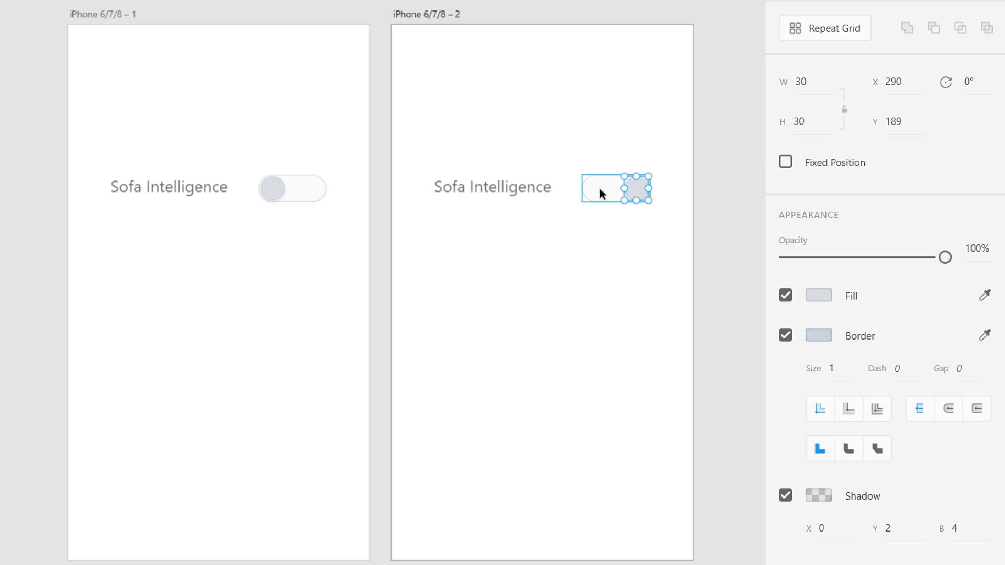
key("Left")
left_click(594, 220)
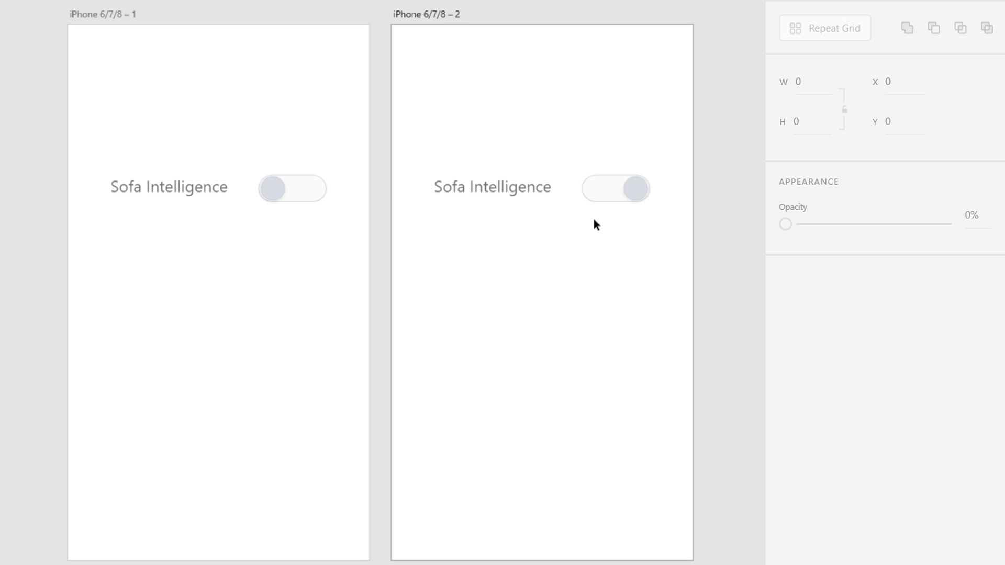
left_click(636, 190)
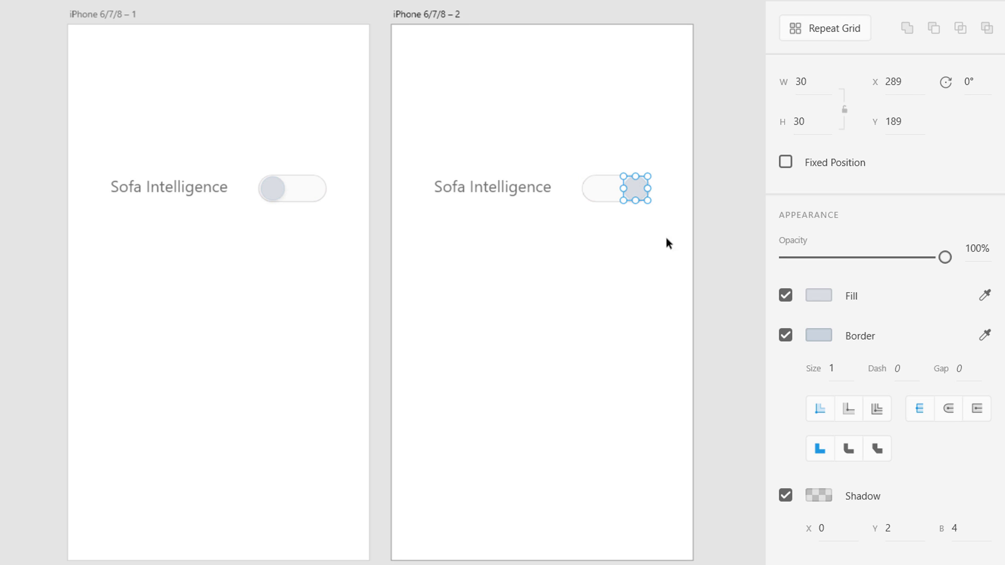
Step: Fill the second artboard's toggle knob with hex 1C98EA
left_click(821, 297)
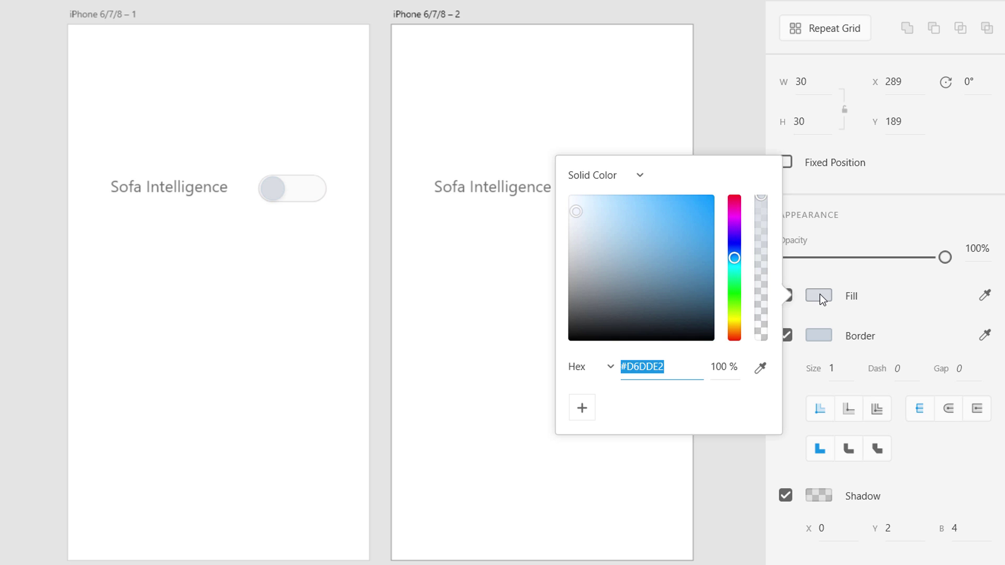
type("1")
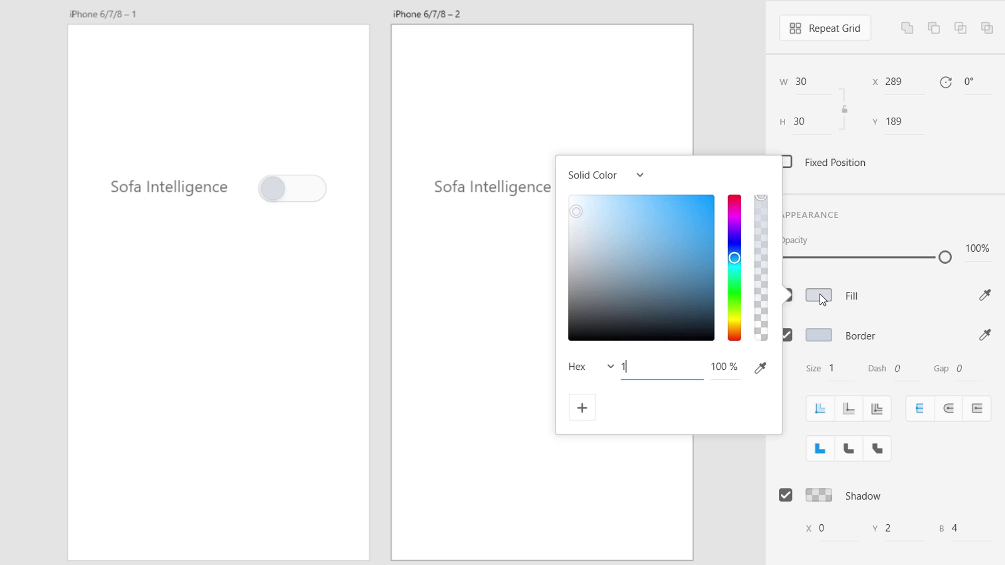
type("C98EA")
key("Return")
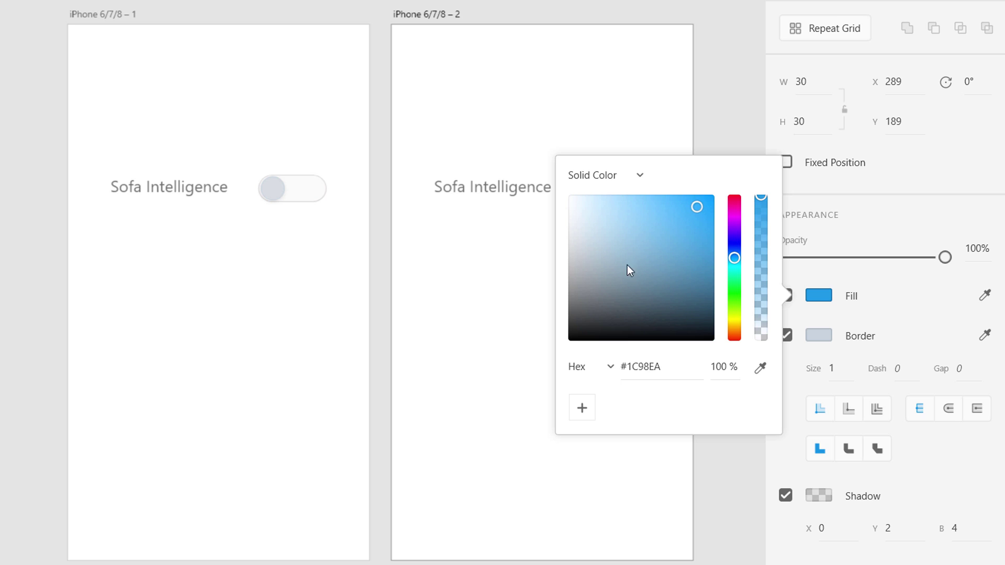
left_click(487, 264)
left_click(635, 189)
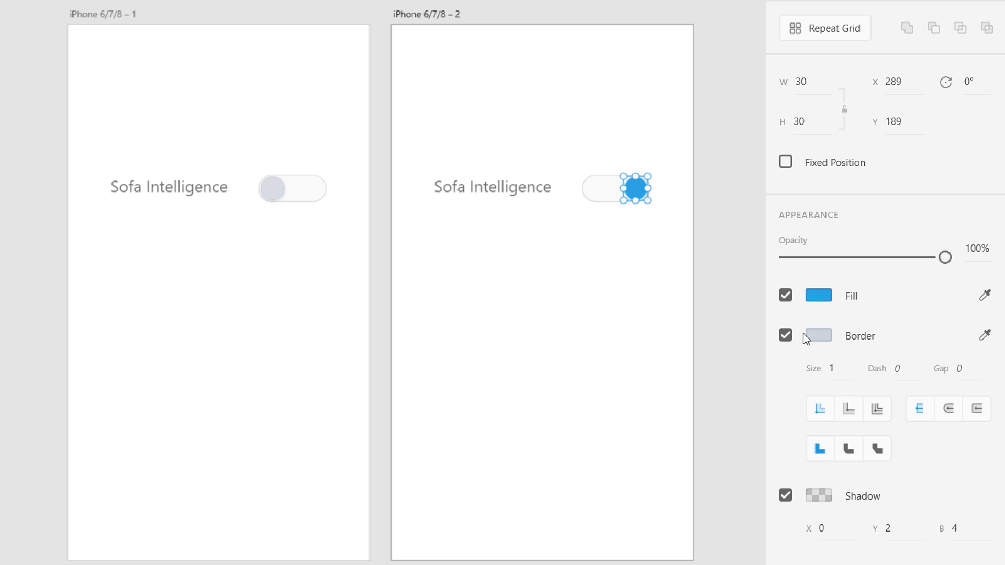
Step: Set the blue knob's border colour to #1885CC
left_click(818, 335)
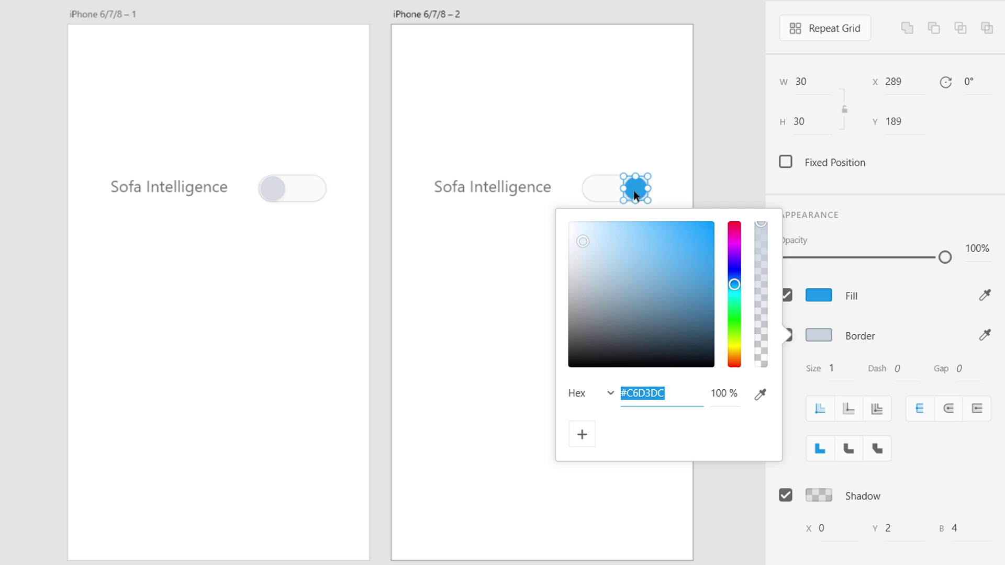
left_click_drag(602, 306, 600, 269)
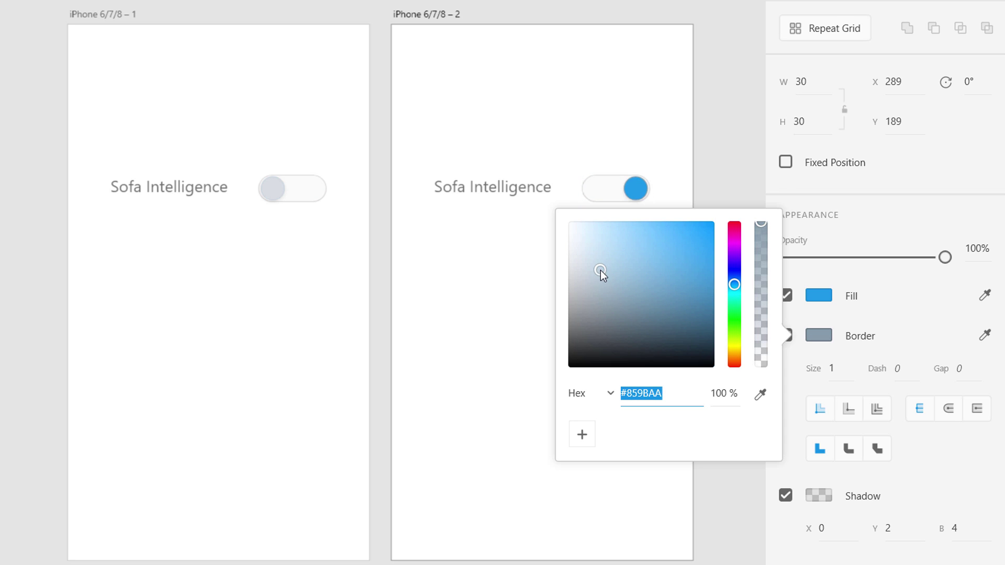
left_click(663, 392)
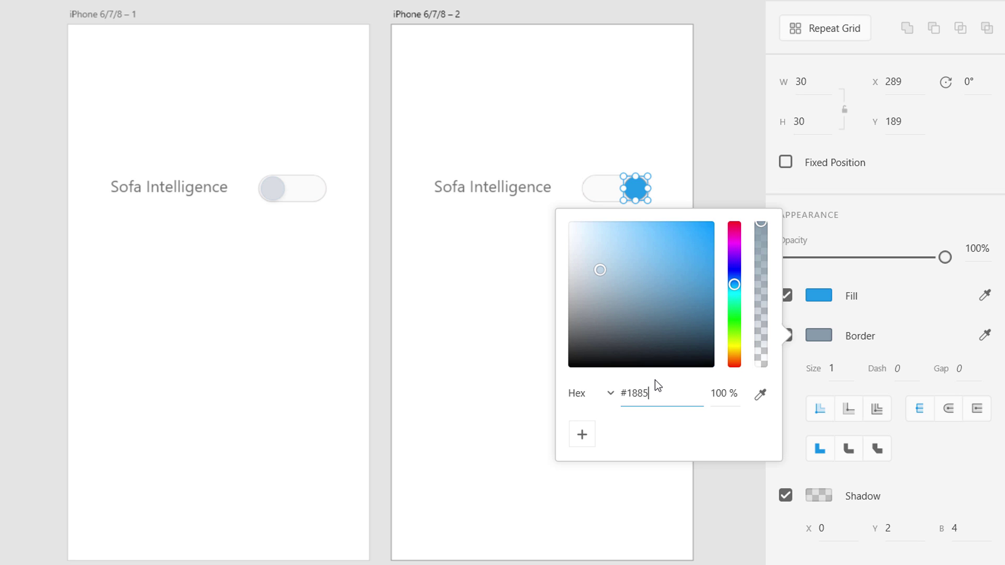
key("Return")
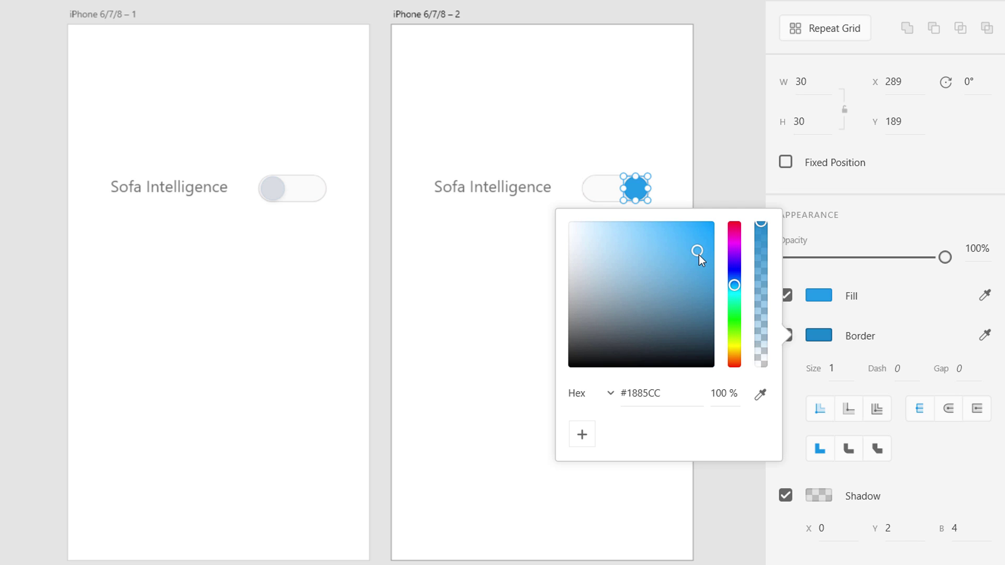
left_click(484, 288)
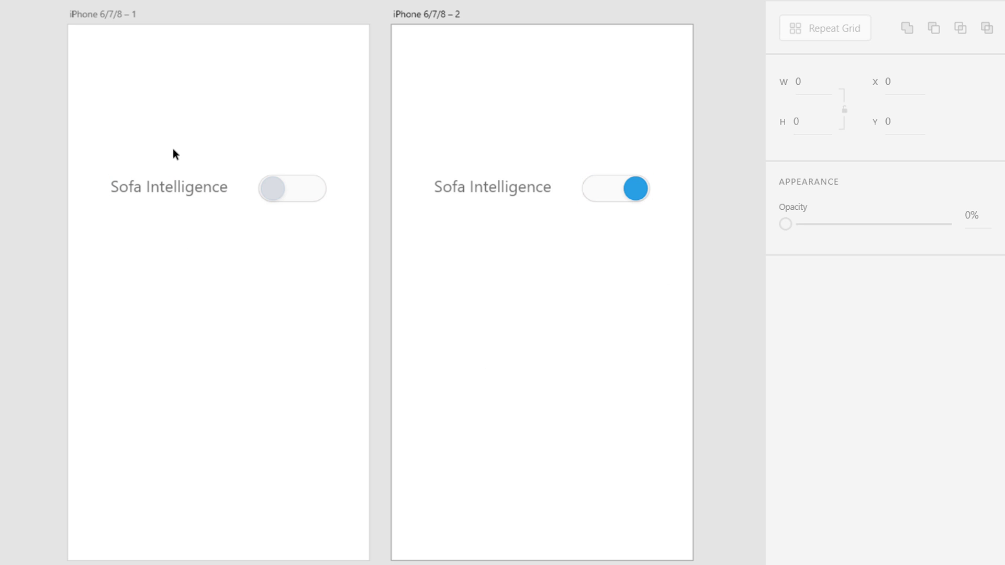
Step: Select each artboard's toggle, briefly entering Prototype mode before returning to Design
left_click(619, 200)
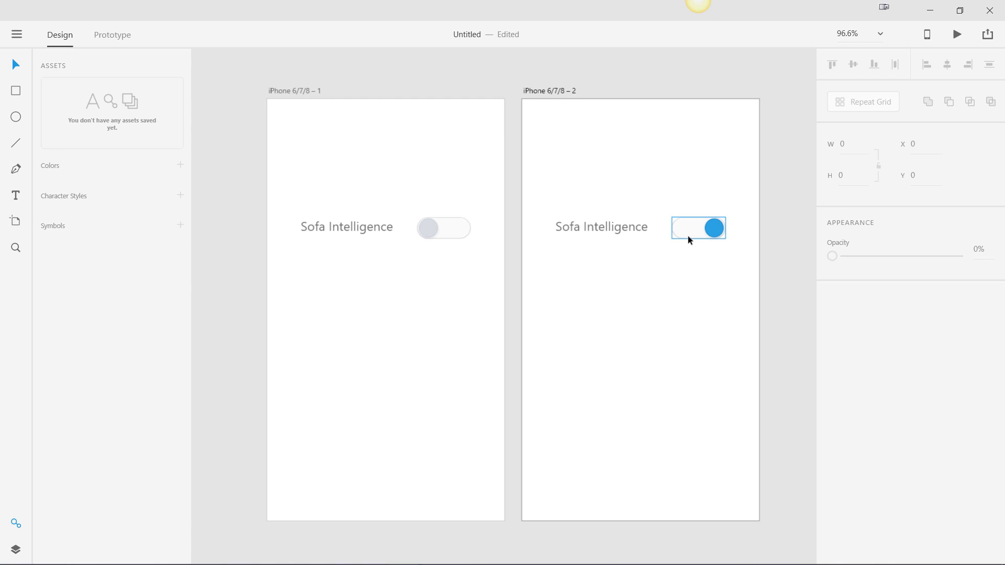
left_click(114, 36)
left_click(848, 345)
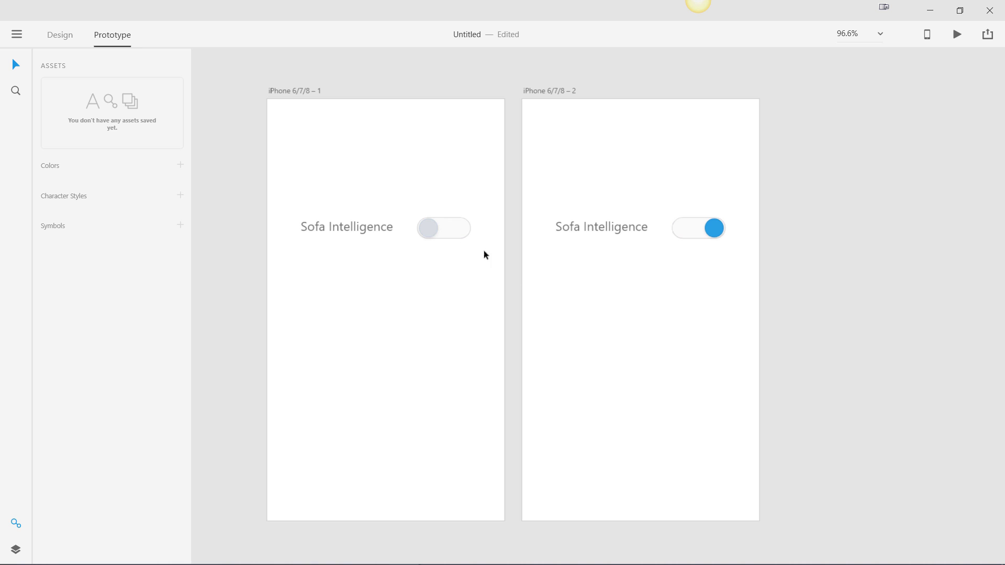
left_click_drag(413, 203, 483, 263)
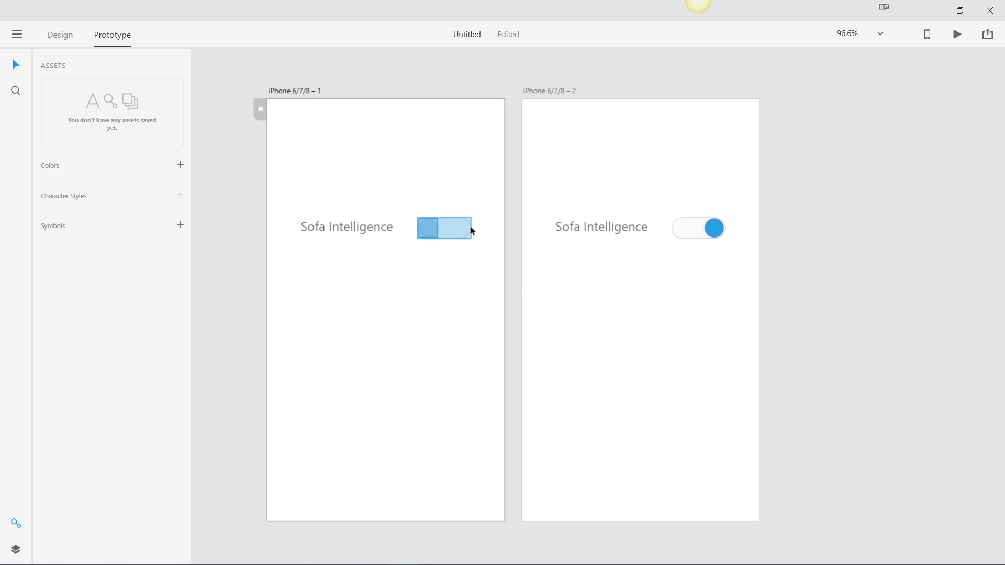
left_click(64, 37)
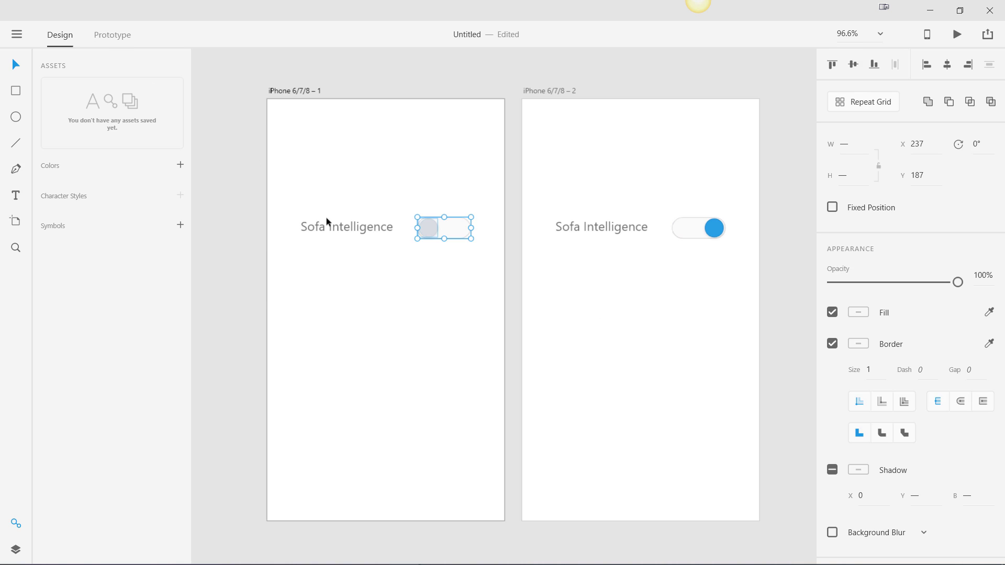
left_click(365, 257)
Step: Group each toggle's knob and track into Group 1 and Group 2, then enter Prototype mode
left_click(15, 550)
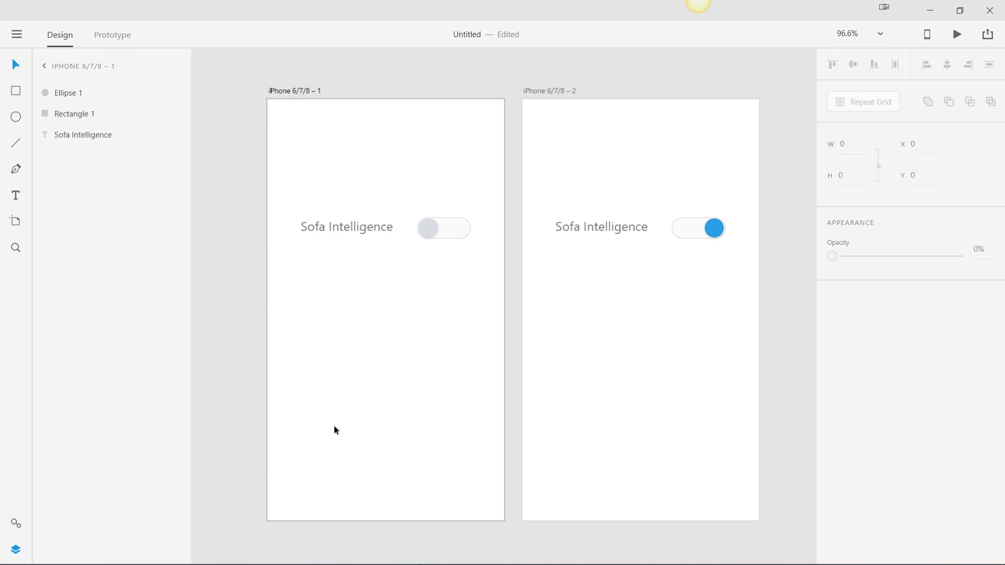
left_click_drag(413, 206, 474, 254)
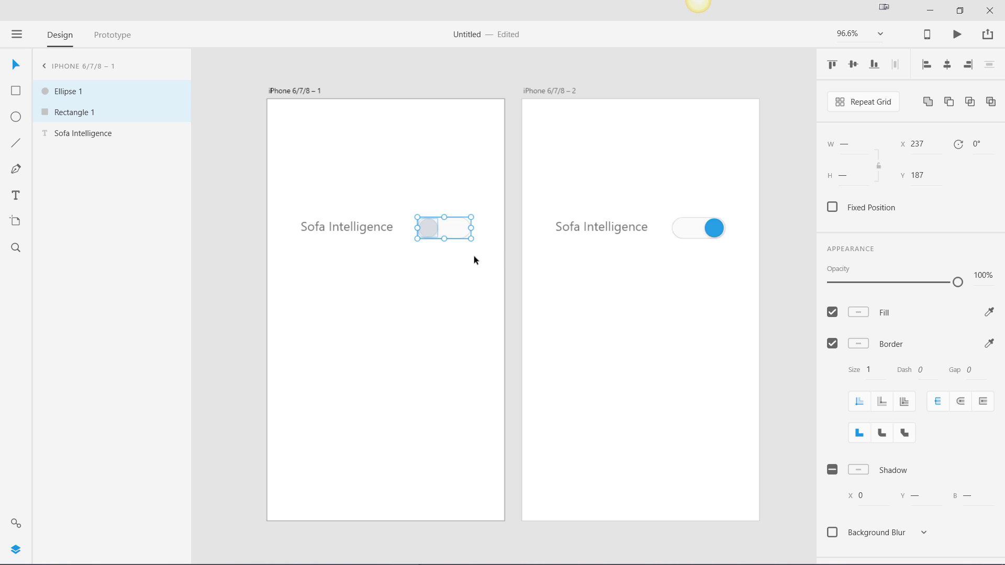
key("ctrl+g")
left_click_drag(664, 204, 739, 272)
key("ctrl+g")
left_click(690, 271)
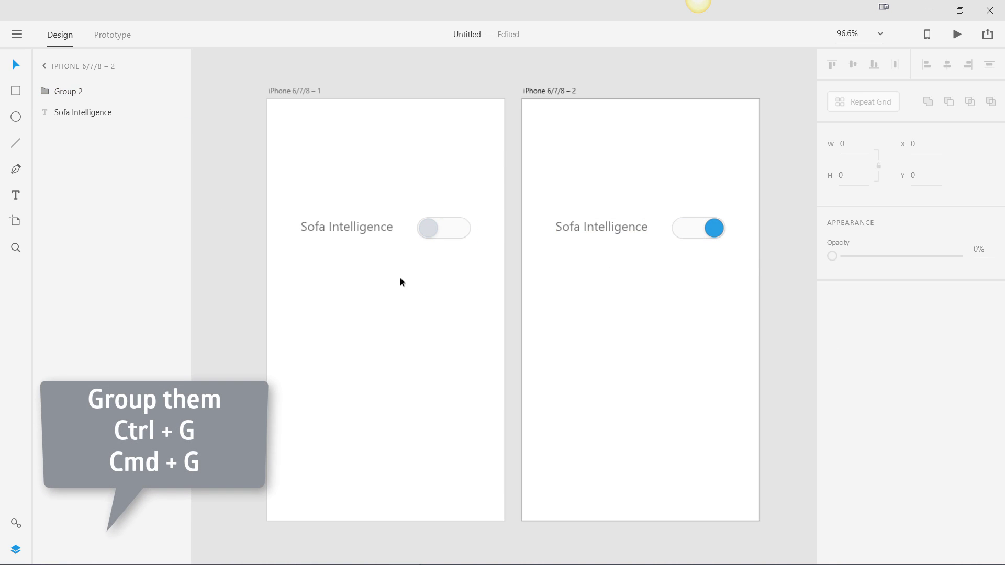
left_click(103, 37)
Step: Link Group 1 to the second artboard with a Dissolve transition and Ease In easing
left_click(386, 267)
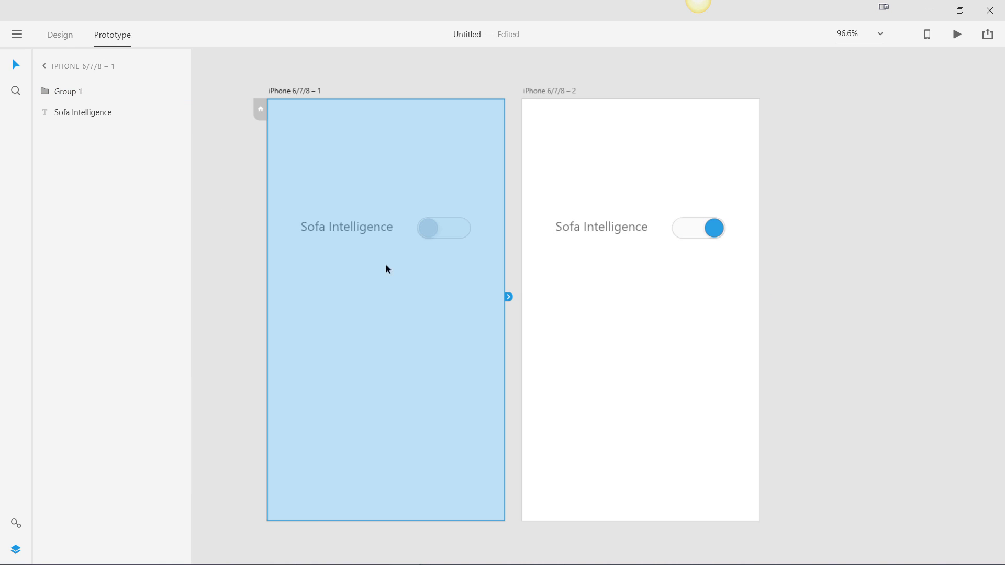
left_click(443, 230)
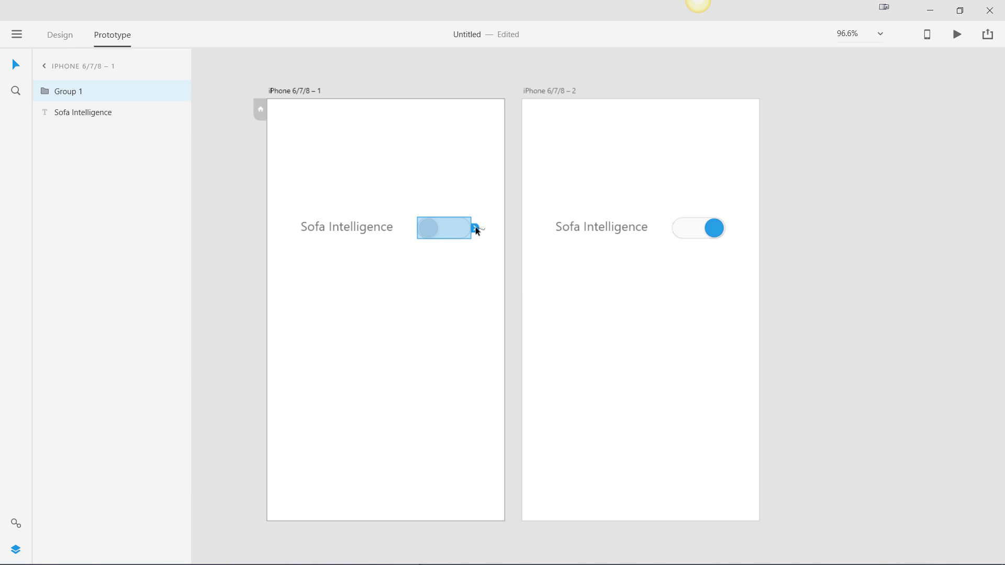
left_click_drag(475, 228, 595, 280)
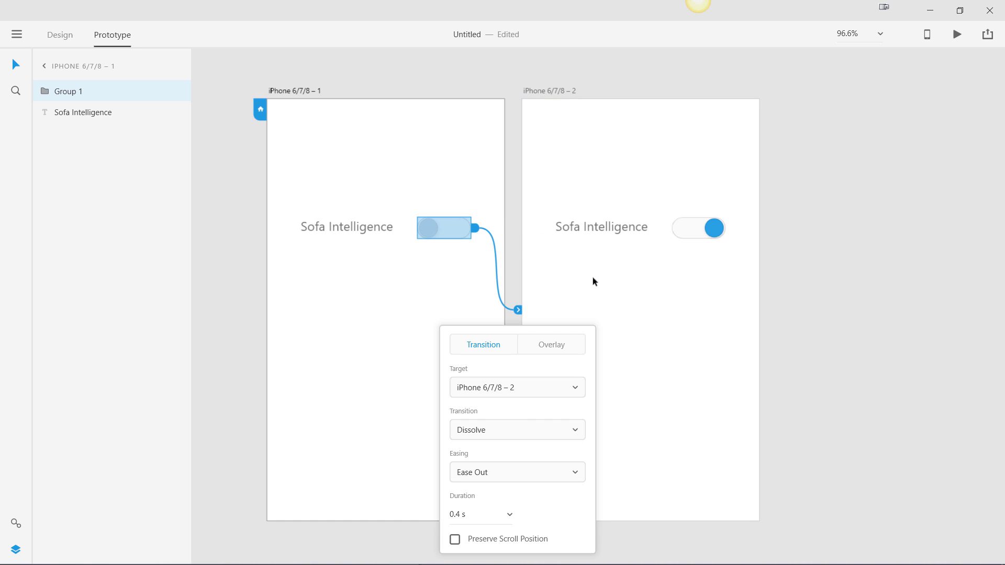
left_click(496, 434)
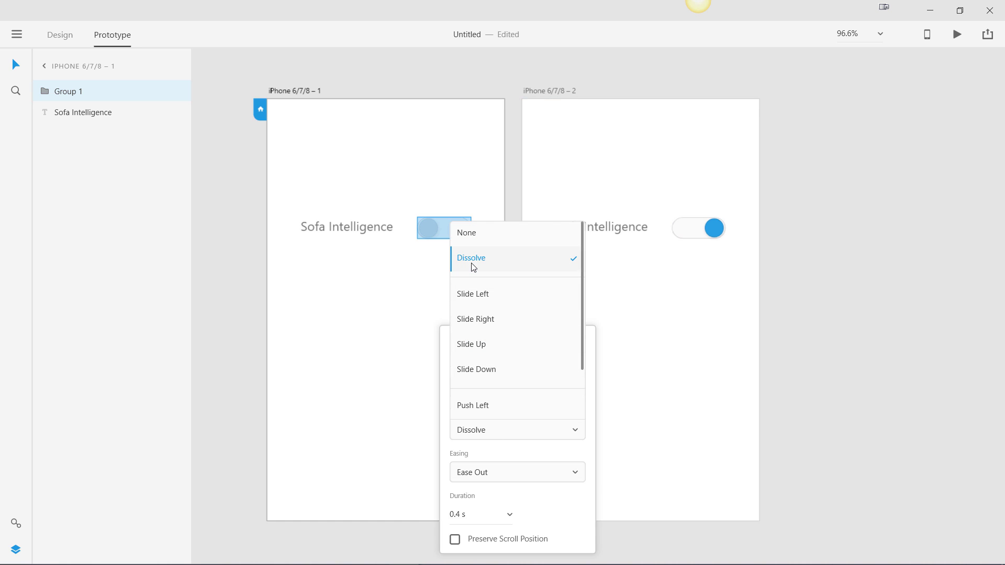
left_click(471, 265)
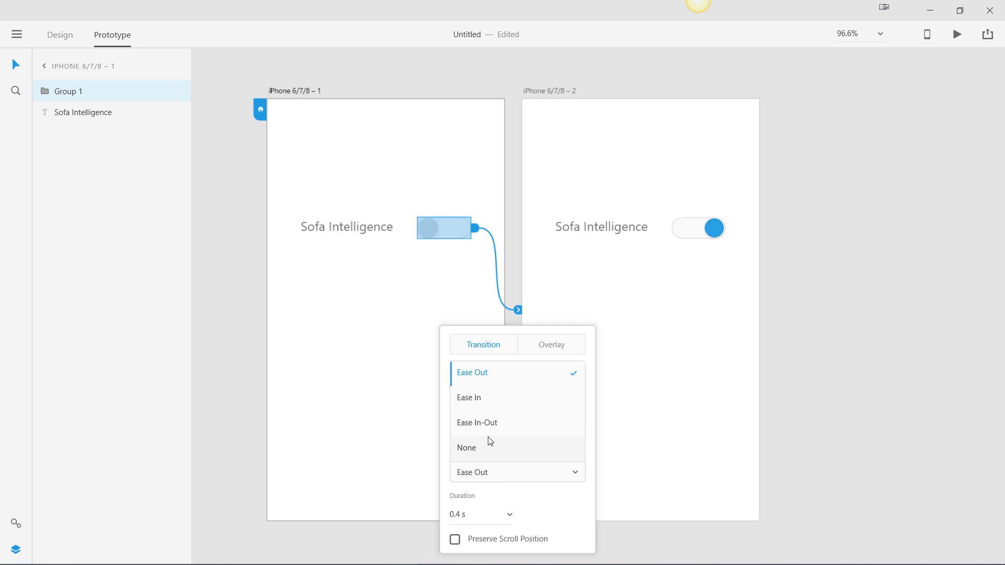
left_click(490, 403)
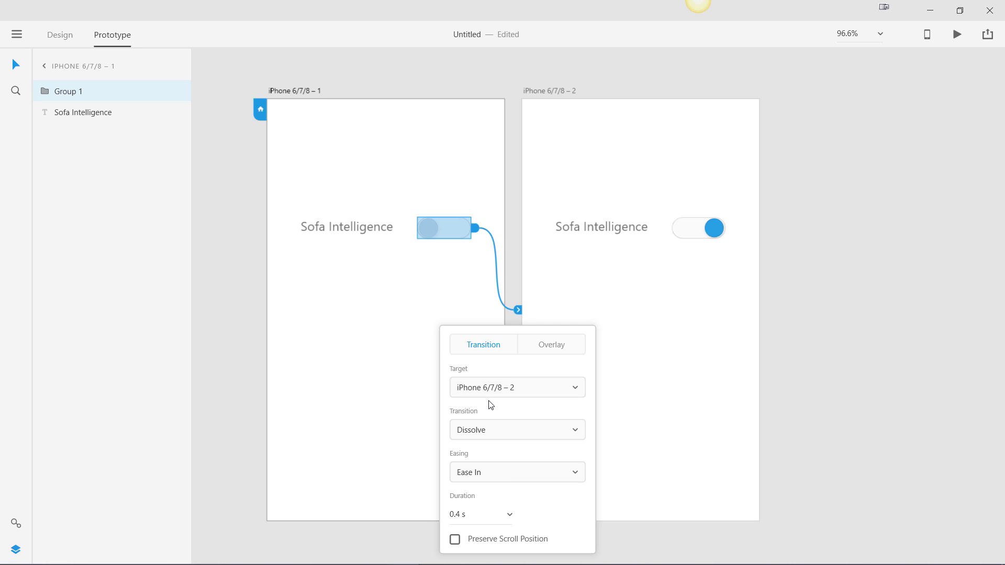
Step: Set the link's transition duration to 0.1 s
left_click(458, 515)
key("ctrl+minus")
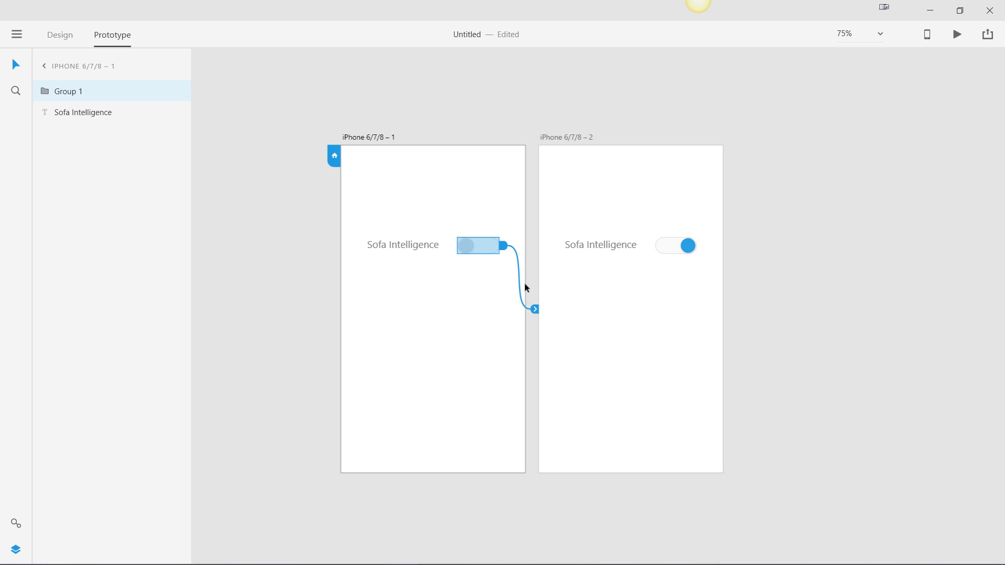
left_click(535, 308)
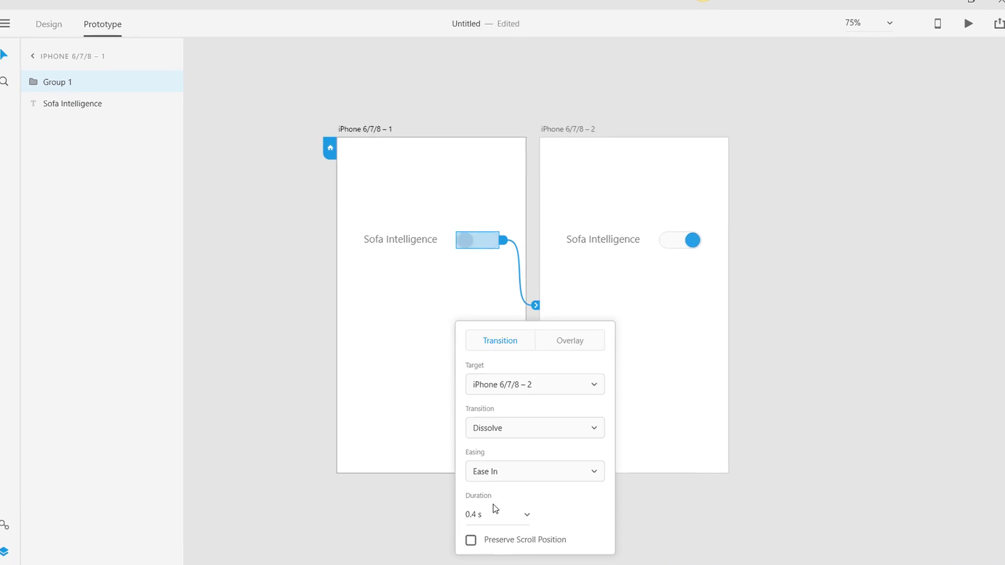
left_click(467, 531)
double_click(467, 530)
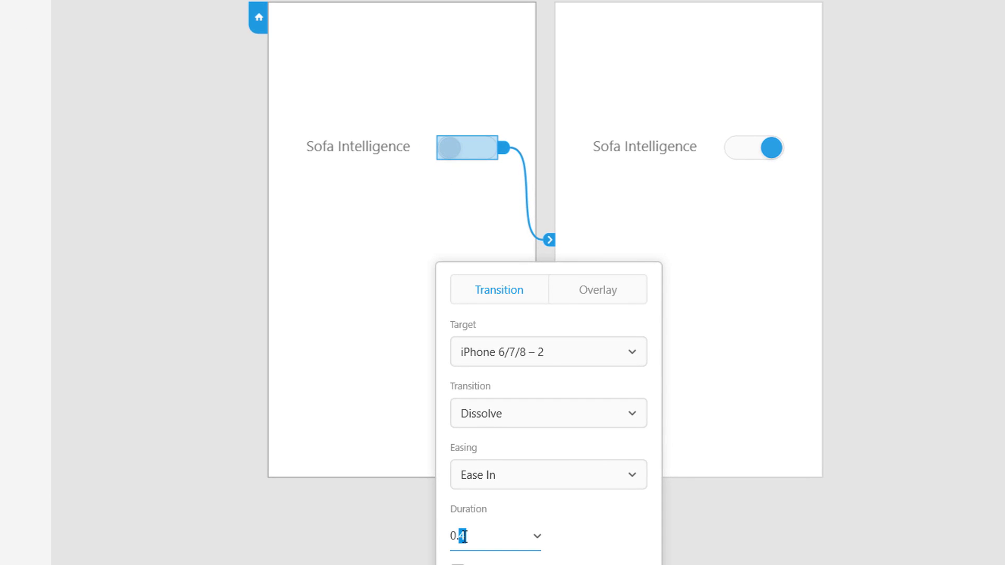
type("1")
key("Return")
Step: Link the second toggle back to iPhone 6/7/8 – 1 with Ease Out easing
left_click(388, 338)
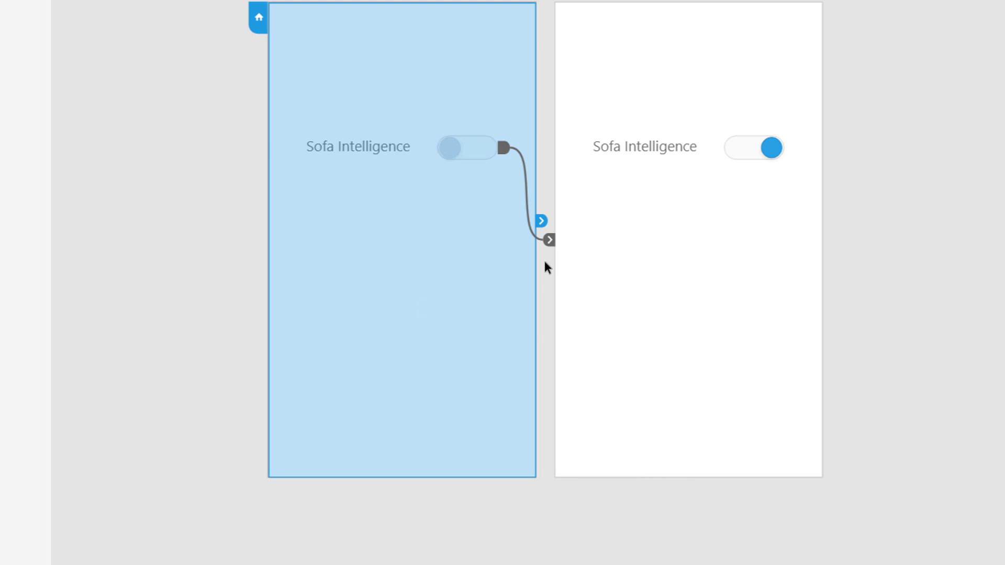
left_click(756, 153)
left_click_drag(791, 152, 507, 247)
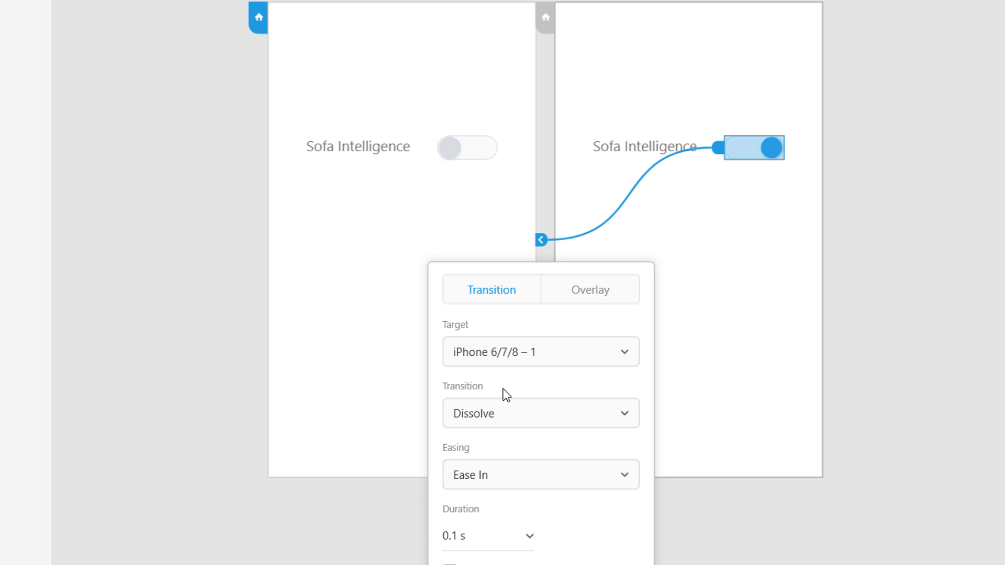
left_click(494, 478)
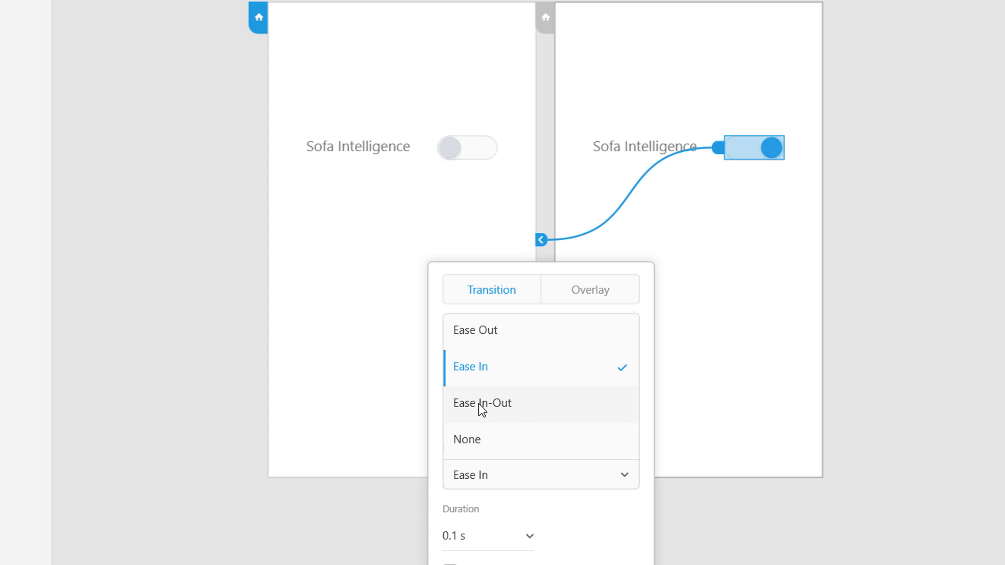
left_click(470, 340)
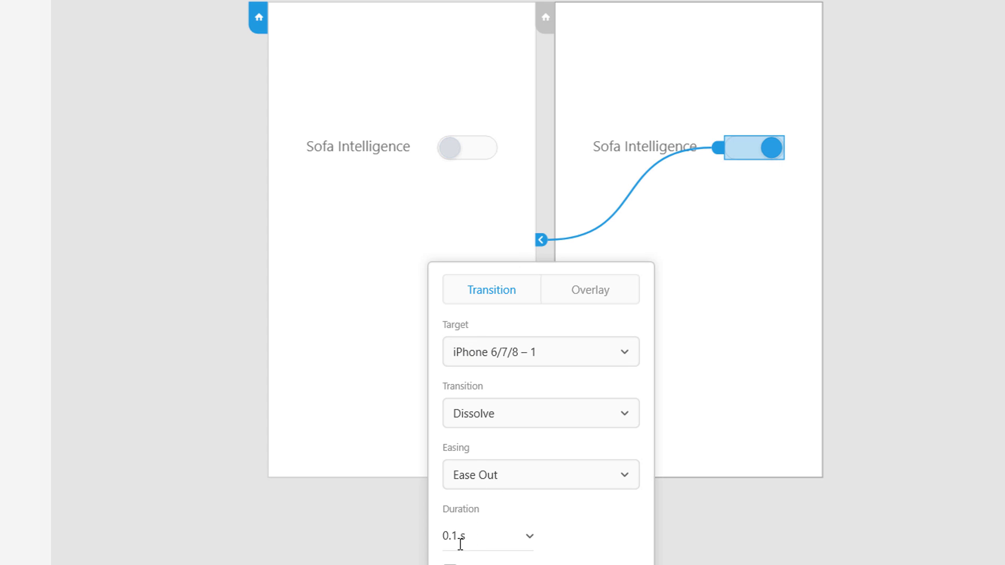
left_click(391, 542)
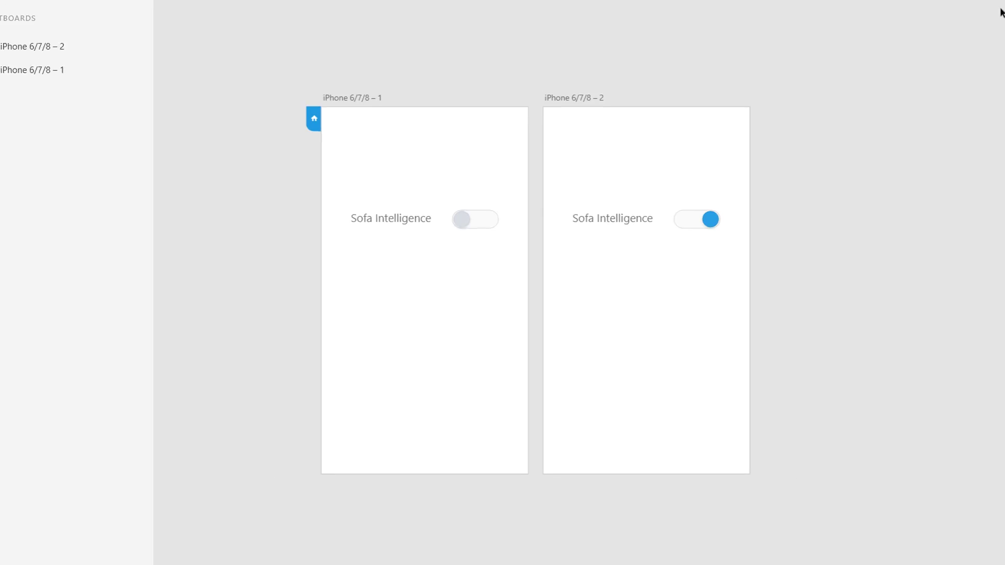
left_click(957, 35)
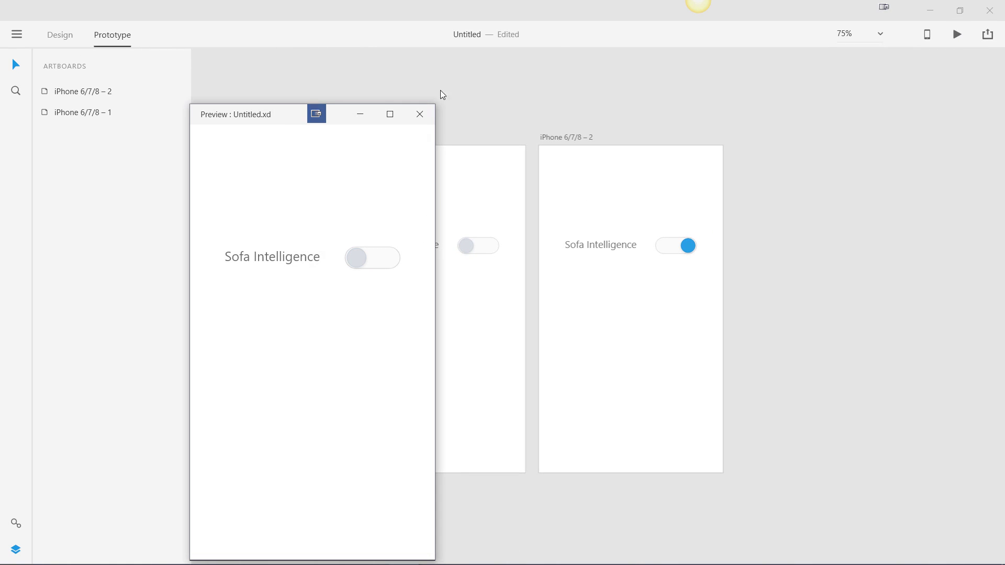
left_click_drag(280, 117, 426, 44)
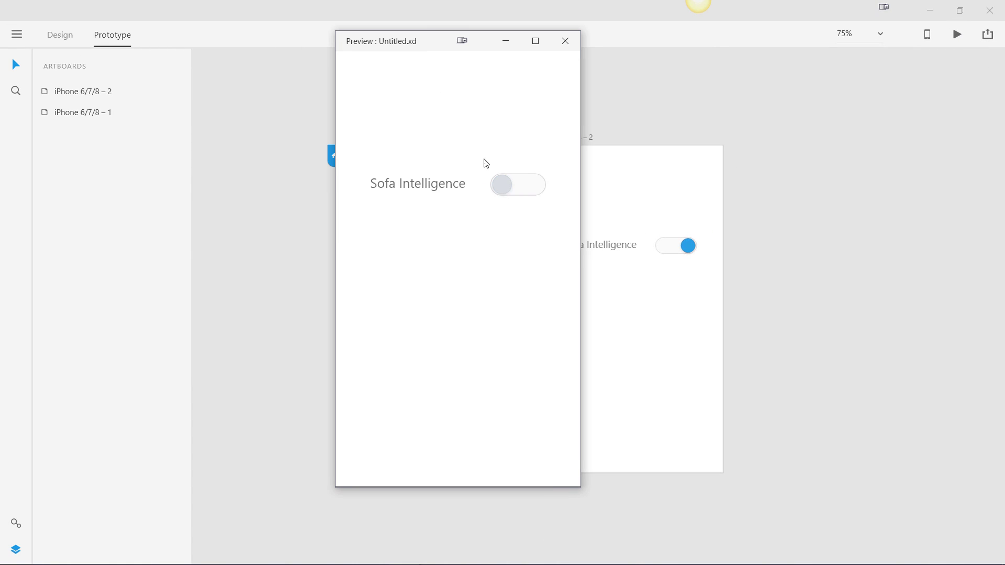
left_click(505, 186)
left_click(504, 185)
left_click(504, 185)
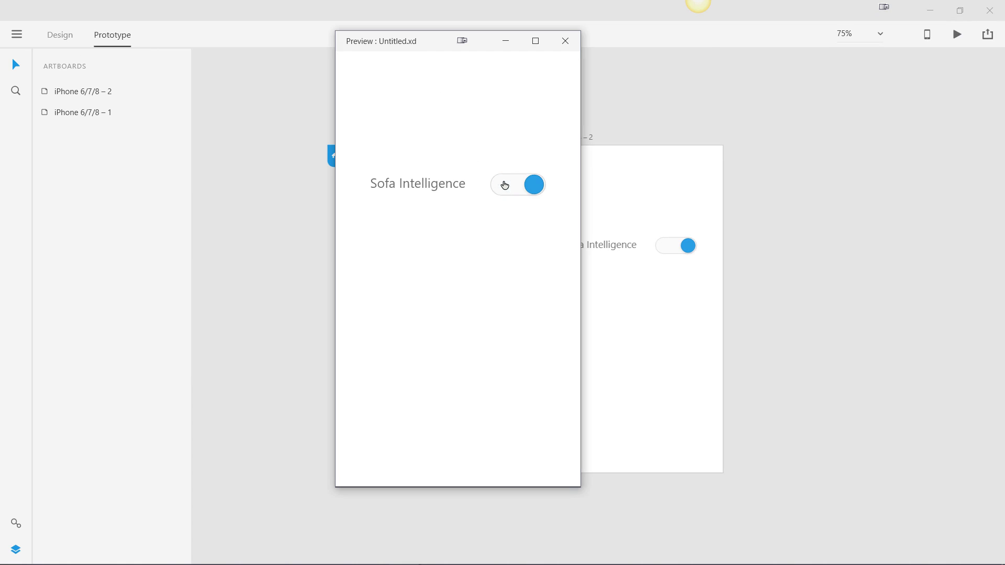
left_click(524, 193)
left_click(524, 193)
left_click(524, 194)
left_click(523, 195)
Step: Set the first toggle's link to iPhone 6/7/8 – 2 to Ease In-Out easing
left_click(566, 41)
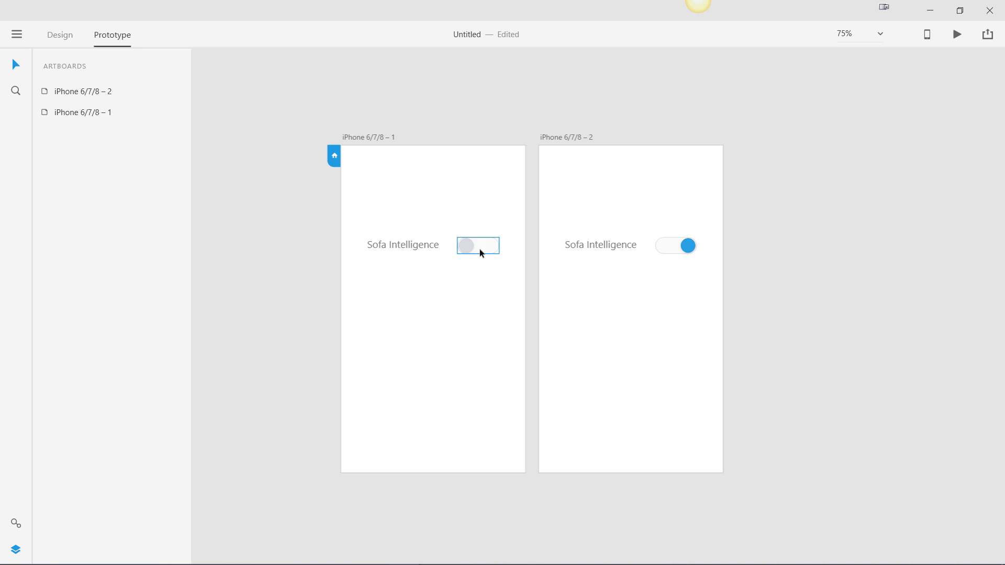
left_click(475, 244)
left_click(504, 246)
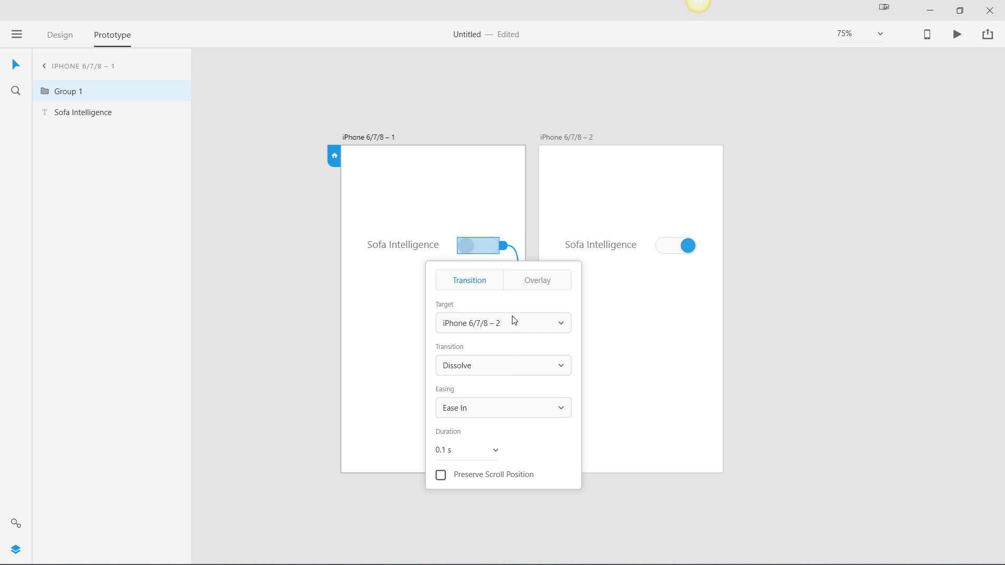
left_click(502, 411)
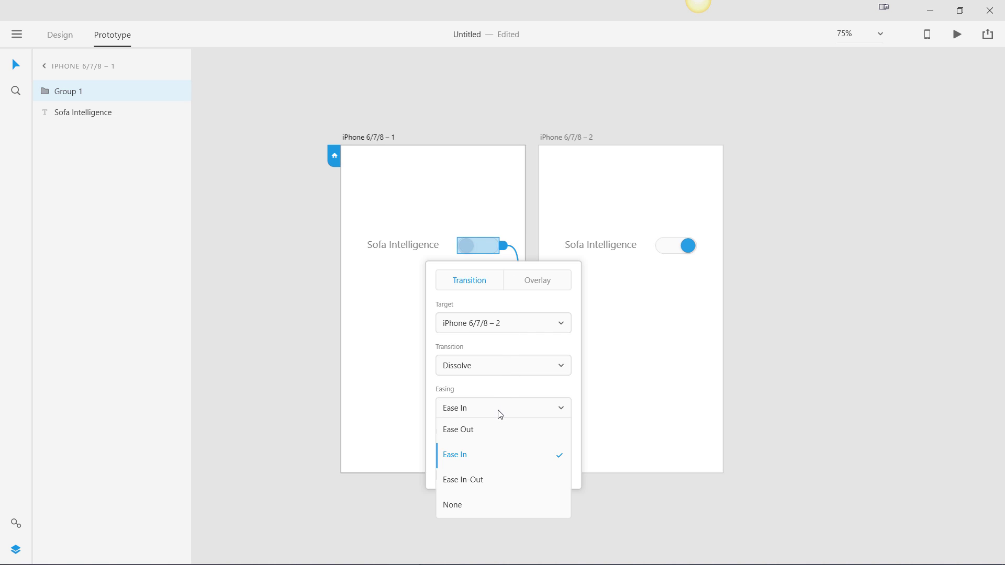
left_click(475, 480)
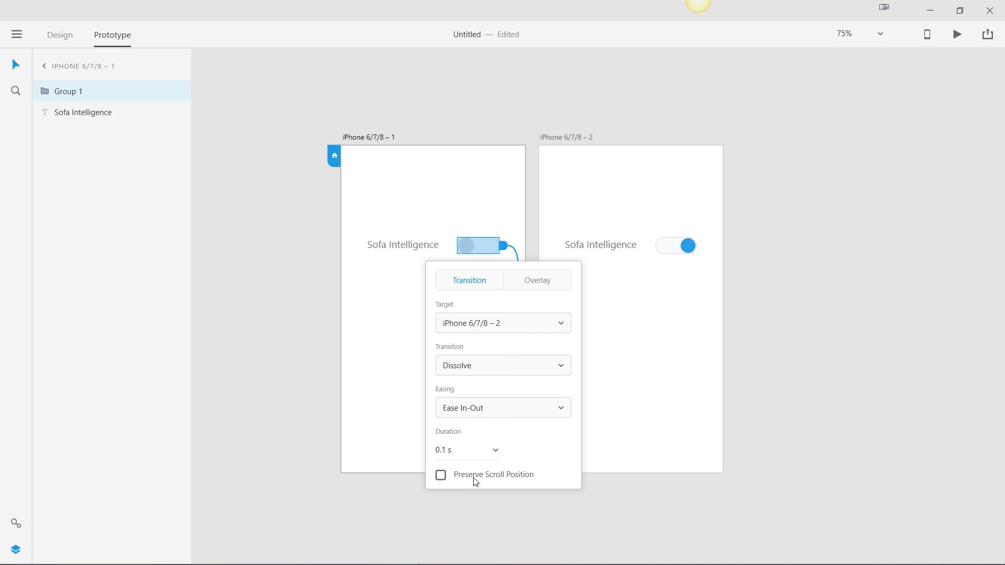
Step: Set the second toggle's return link to Ease In-Out, keeping Dissolve
left_click(667, 245)
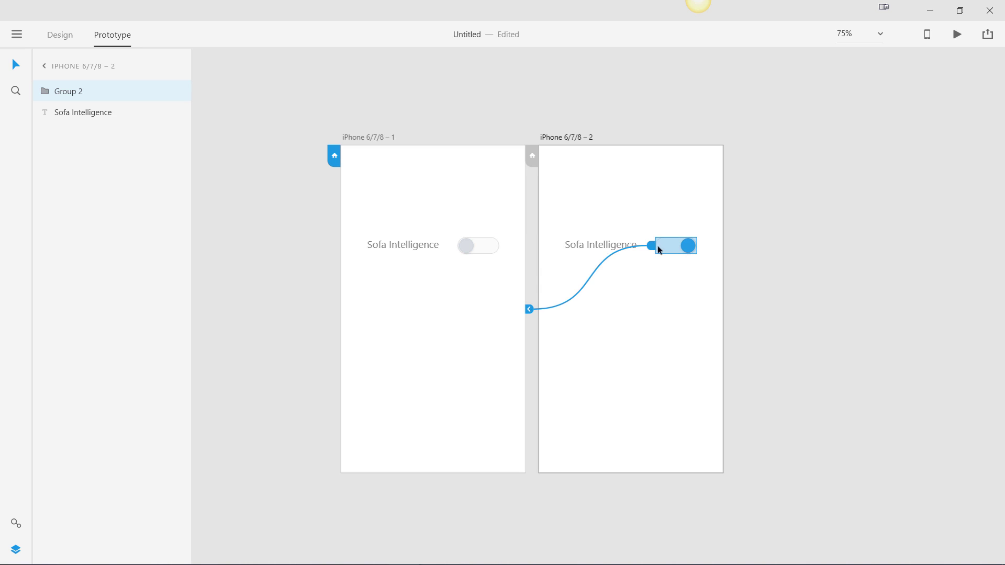
left_click(529, 308)
left_click(501, 435)
left_click(498, 476)
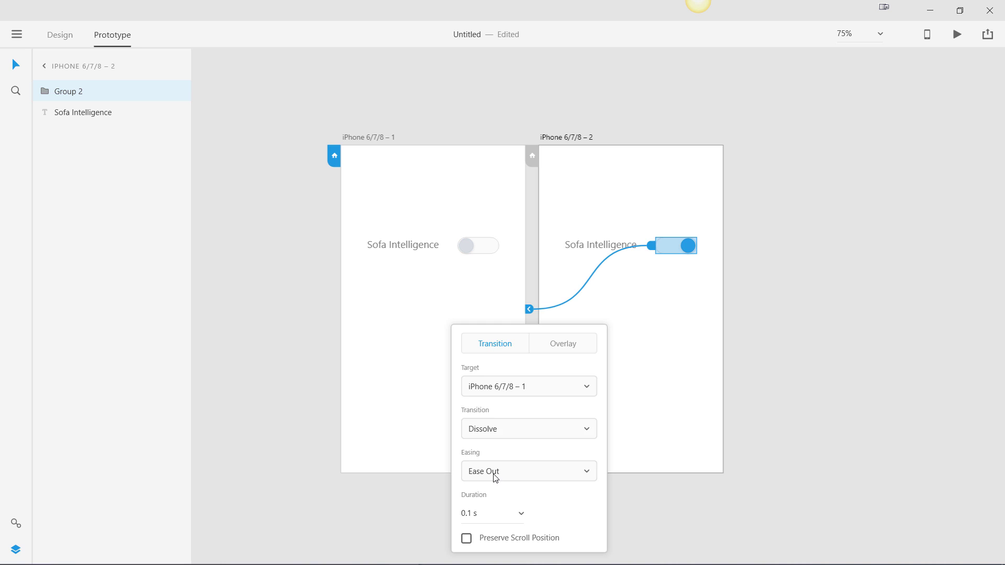
left_click(495, 473)
left_click(487, 424)
left_click(322, 381)
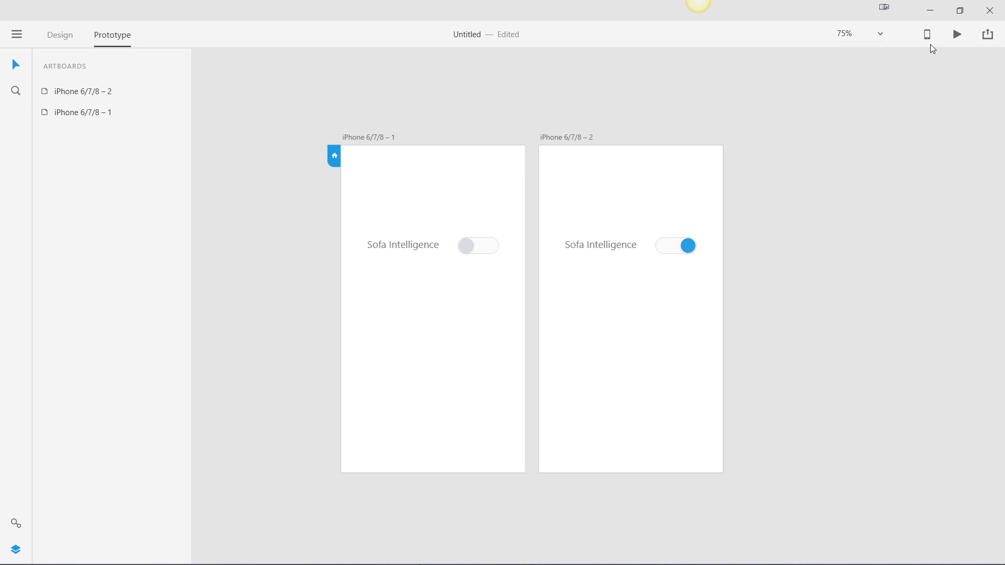
left_click(957, 34)
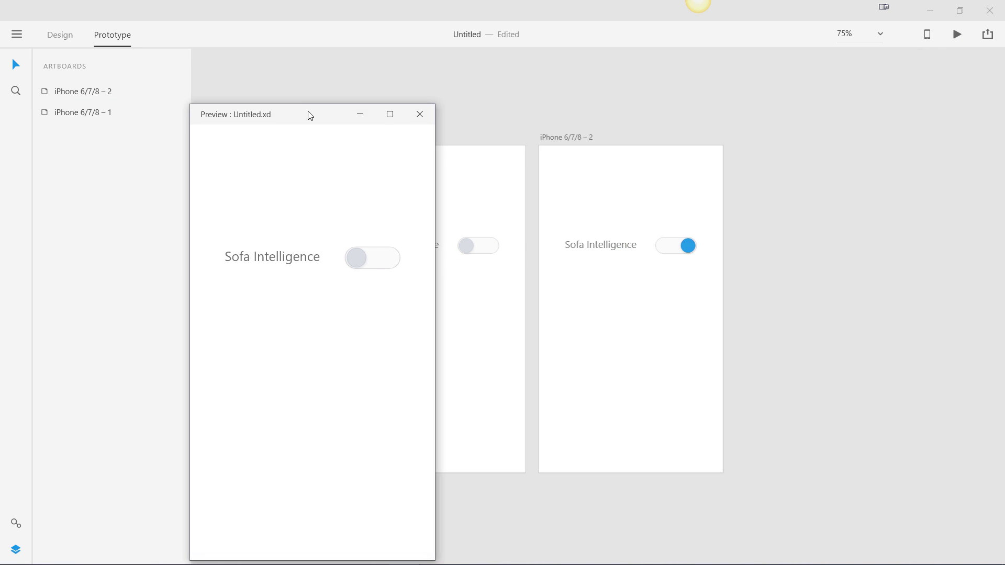
left_click_drag(310, 115, 518, 45)
left_click(566, 189)
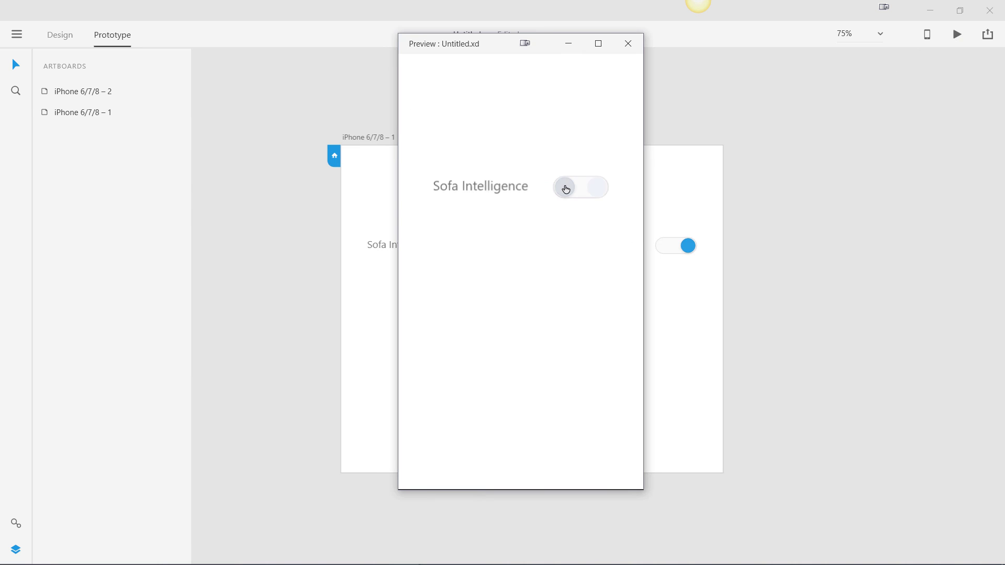
left_click(565, 189)
left_click(566, 189)
left_click(565, 189)
left_click(566, 189)
left_click(569, 195)
left_click(566, 190)
left_click(627, 43)
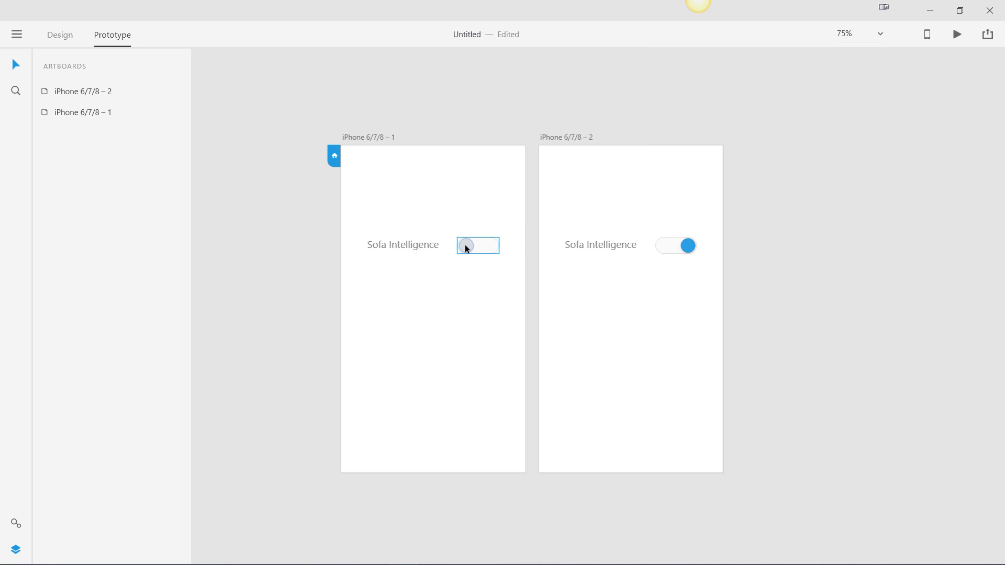
Step: Set the first toggle's link easing back to Ease In
left_click(484, 250)
left_click(506, 248)
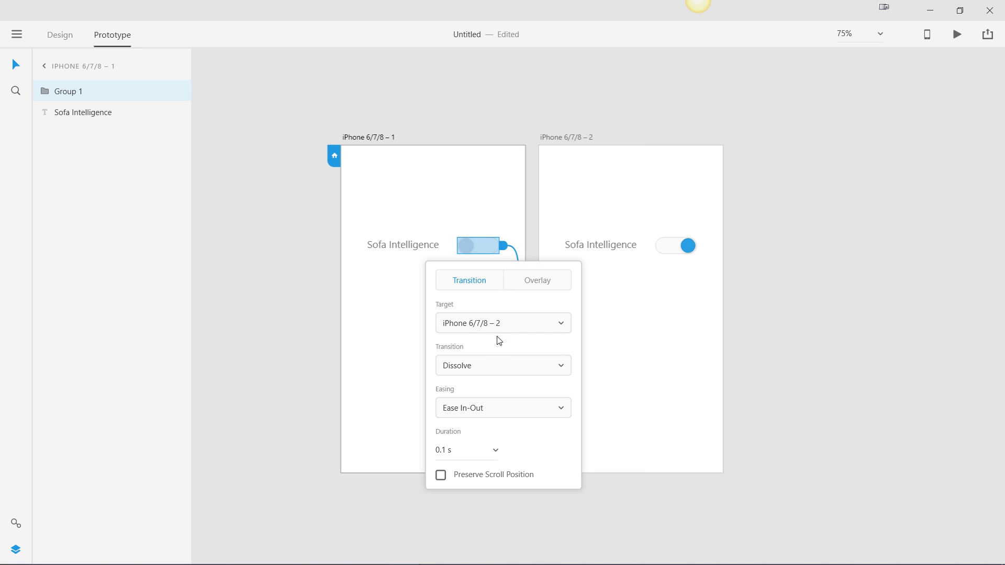
left_click(485, 409)
left_click(481, 455)
left_click(709, 344)
Step: Set the second toggle's return link easing back to Ease In
left_click(674, 244)
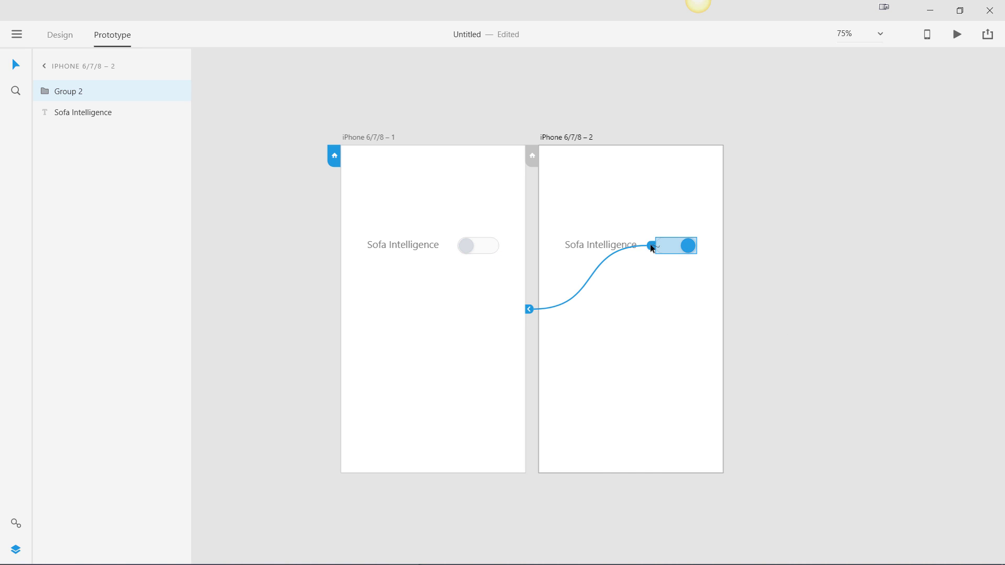
left_click(650, 246)
left_click(610, 407)
left_click(610, 455)
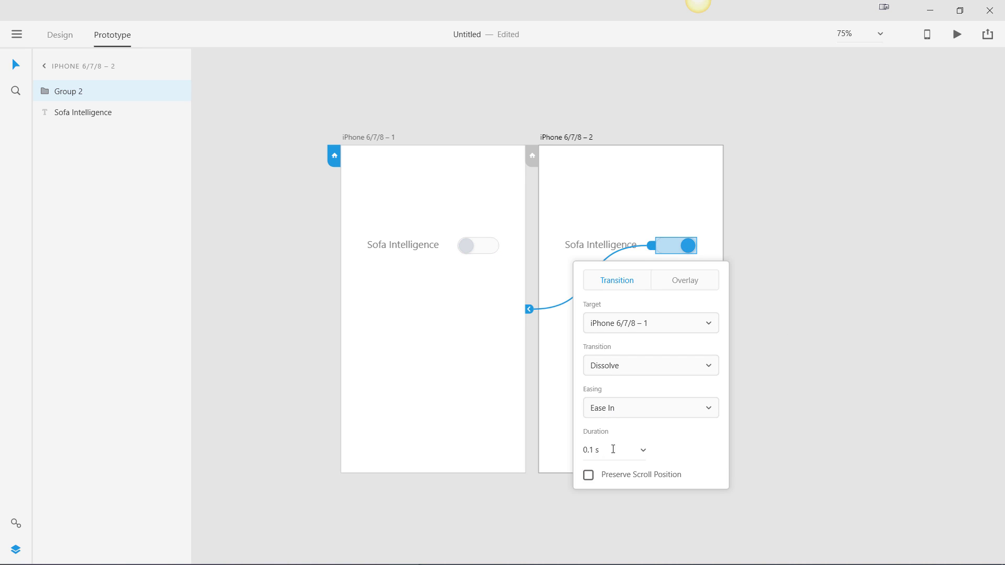
left_click(851, 336)
left_click(957, 34)
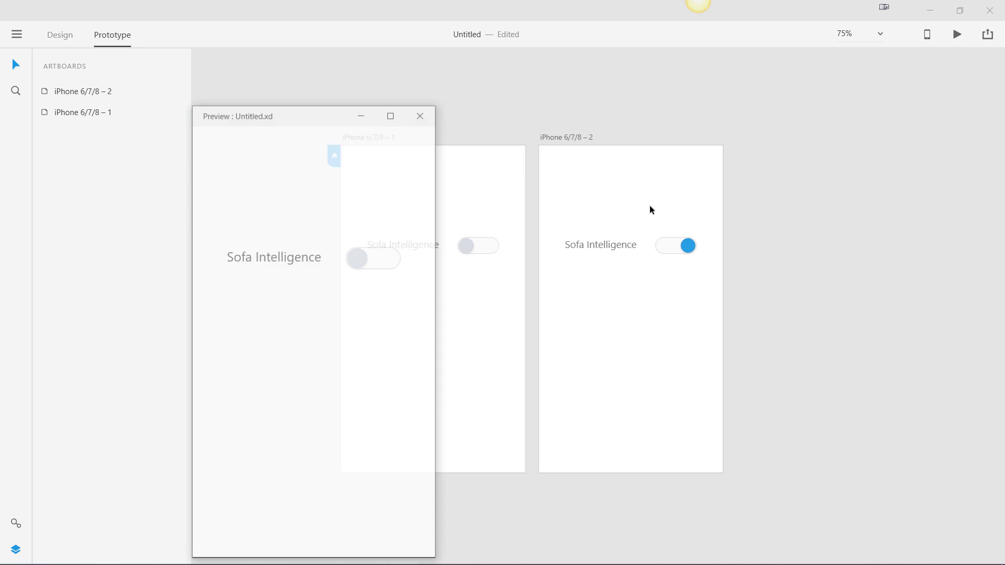
left_click_drag(321, 119, 575, 75)
left_click(654, 222)
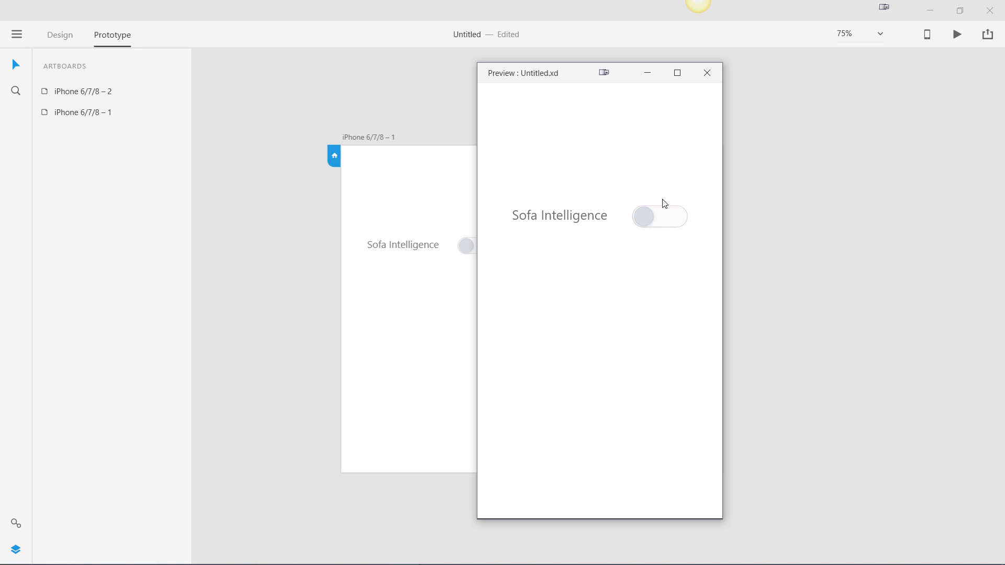
left_click(707, 73)
left_click(485, 252)
left_click_drag(502, 245, 537, 301)
left_click(502, 247)
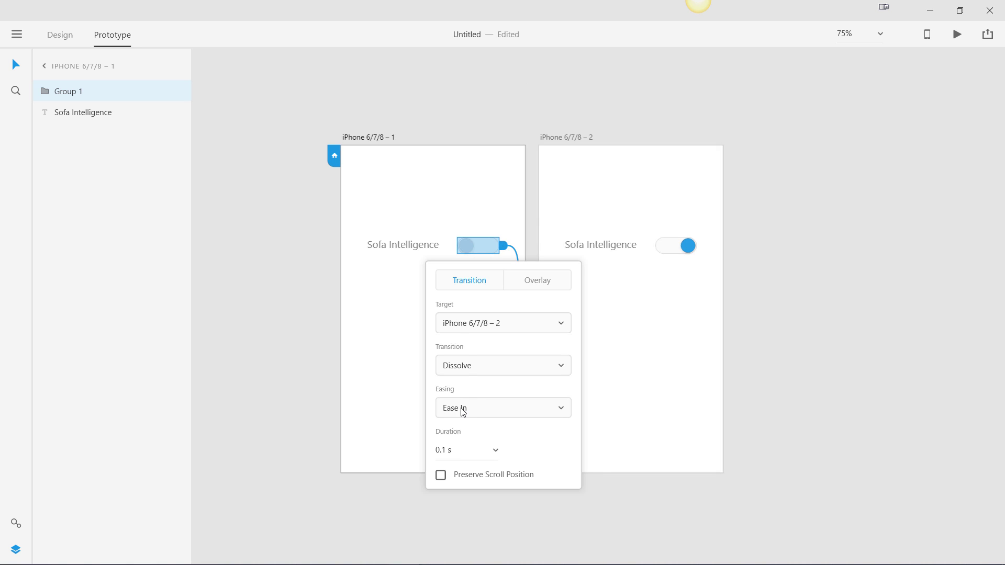
left_click(449, 452)
left_click(324, 360)
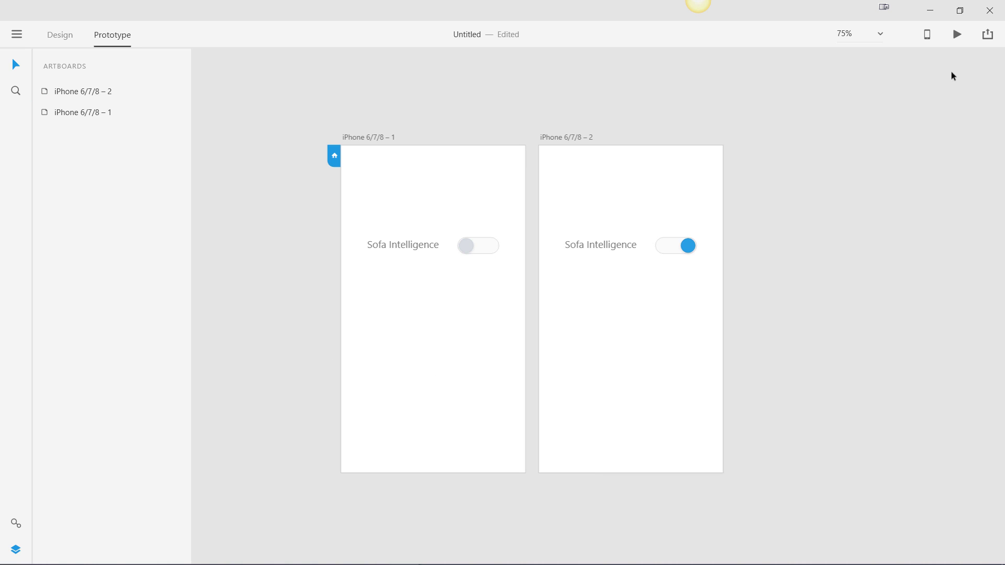
left_click(957, 34)
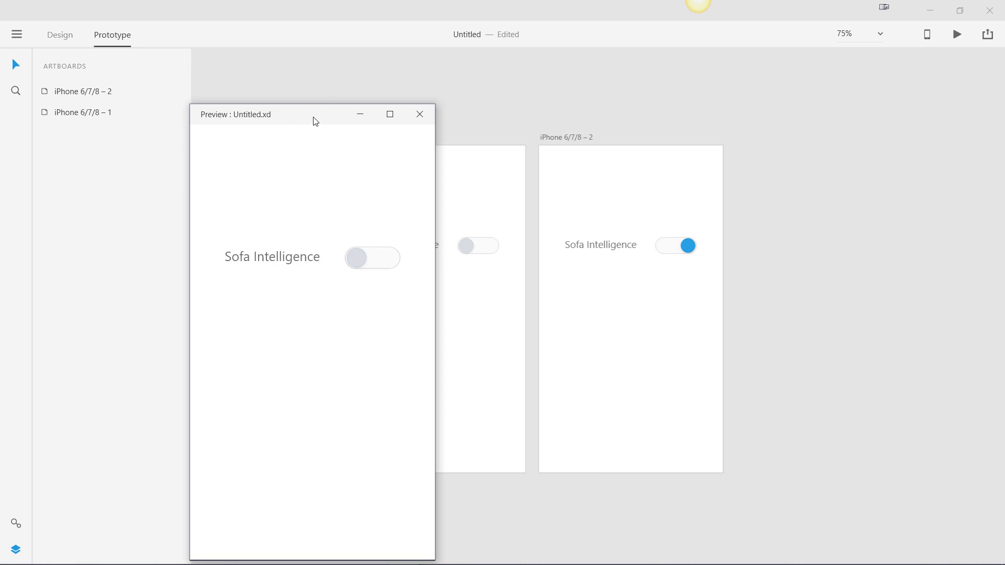
left_click_drag(275, 114, 619, 83)
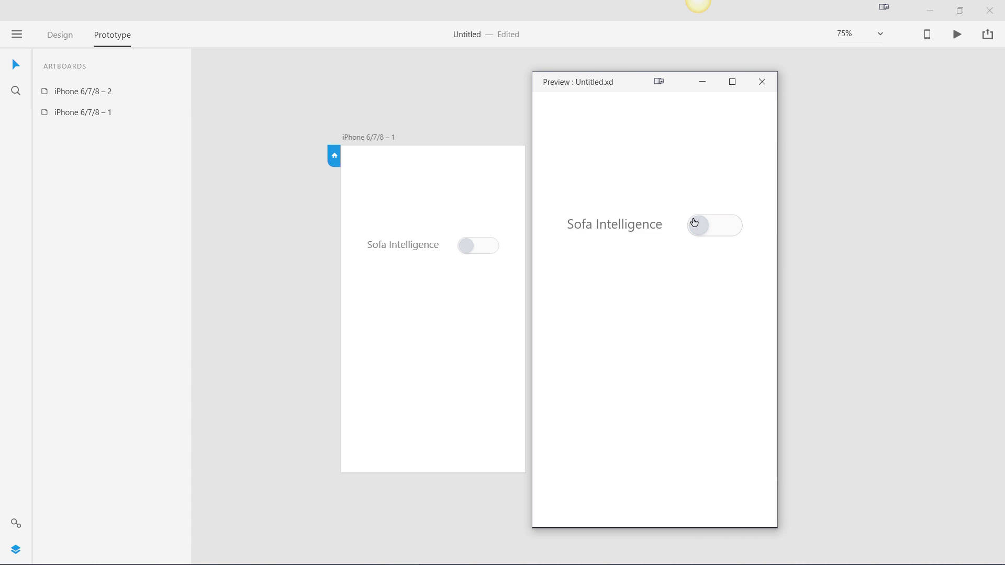
left_click(695, 224)
left_click(698, 229)
left_click(699, 230)
left_click(700, 231)
left_click(698, 229)
left_click(762, 84)
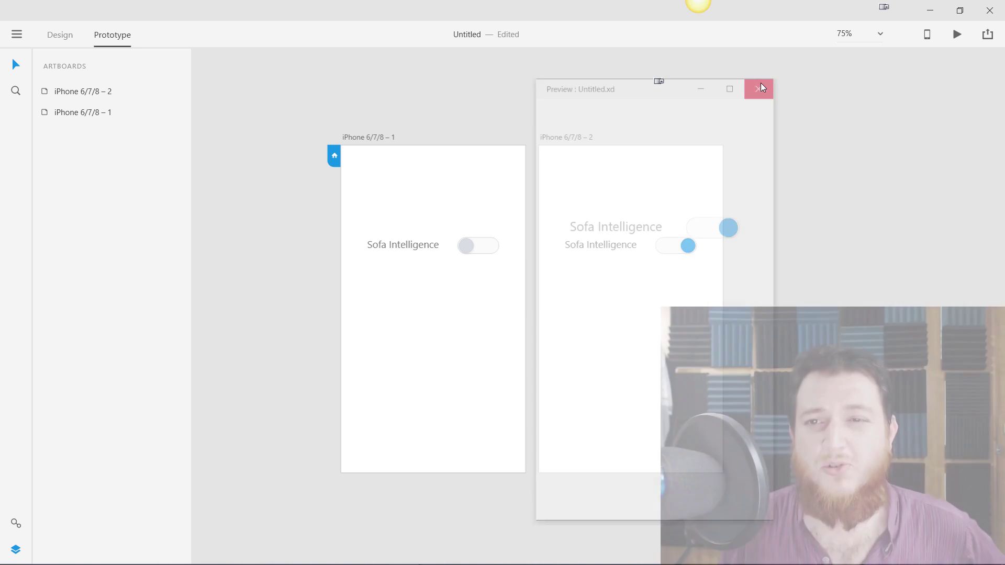